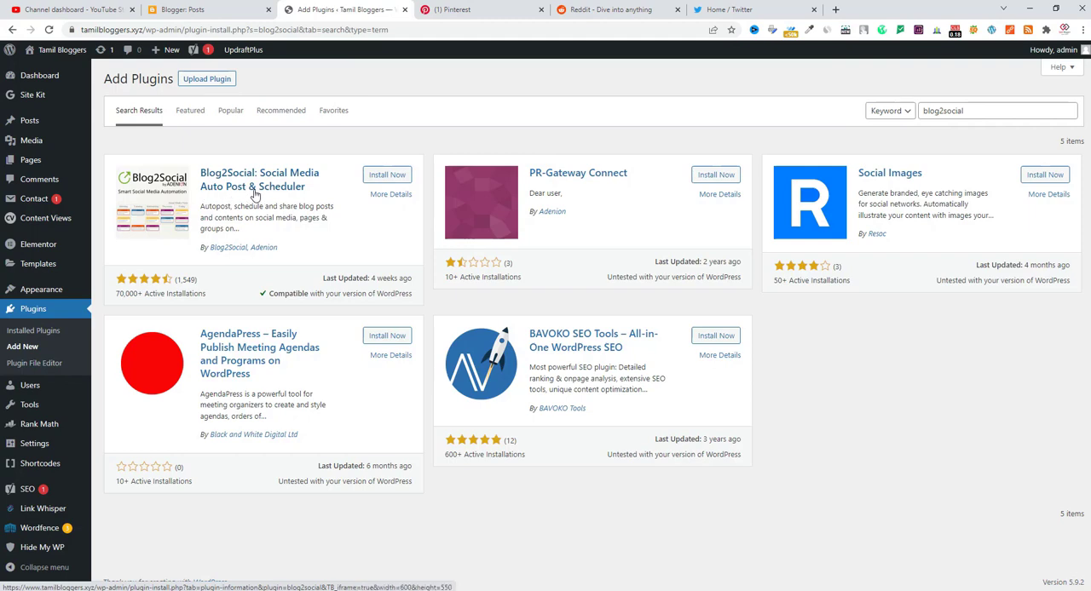
# Install and activate the plugin Blog2Social: Social Media Auto Post & Scheduler
pyautogui.click(370, 176)
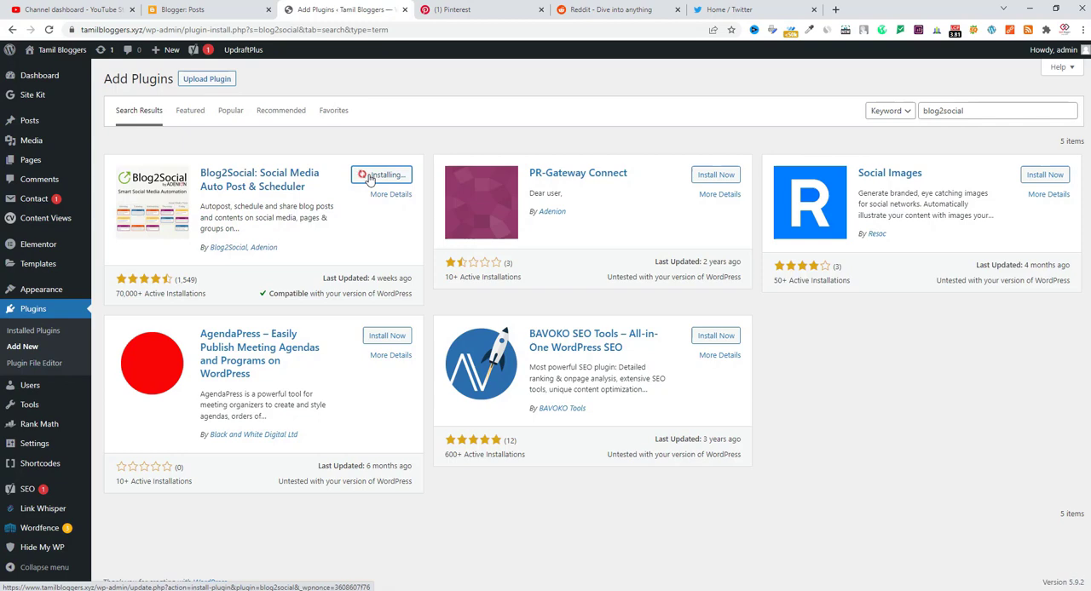
pyautogui.click(465, 10)
pyautogui.click(619, 10)
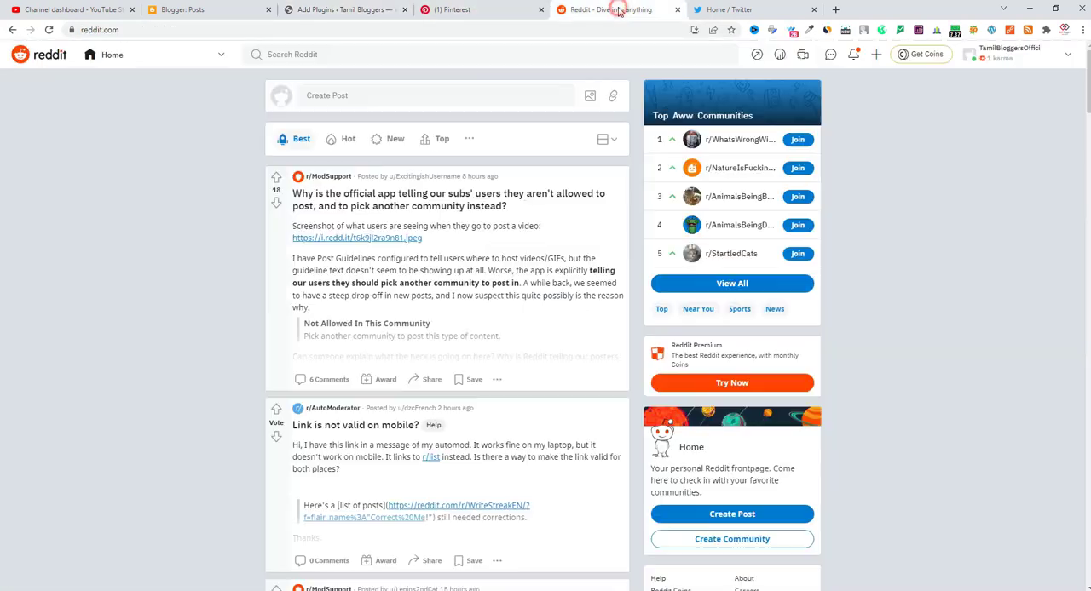
pyautogui.click(709, 11)
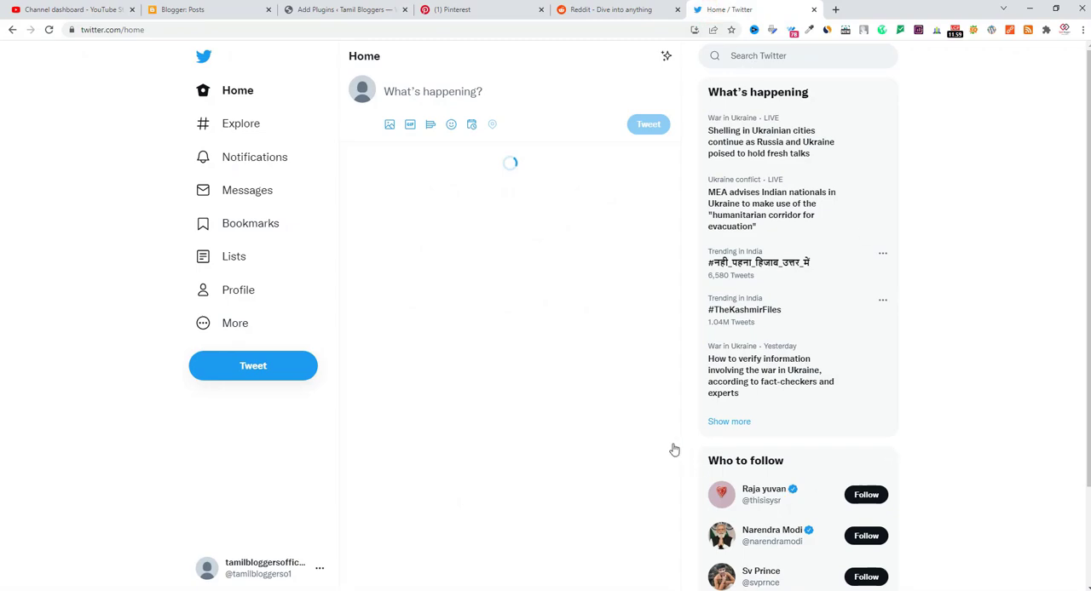
pyautogui.click(371, 7)
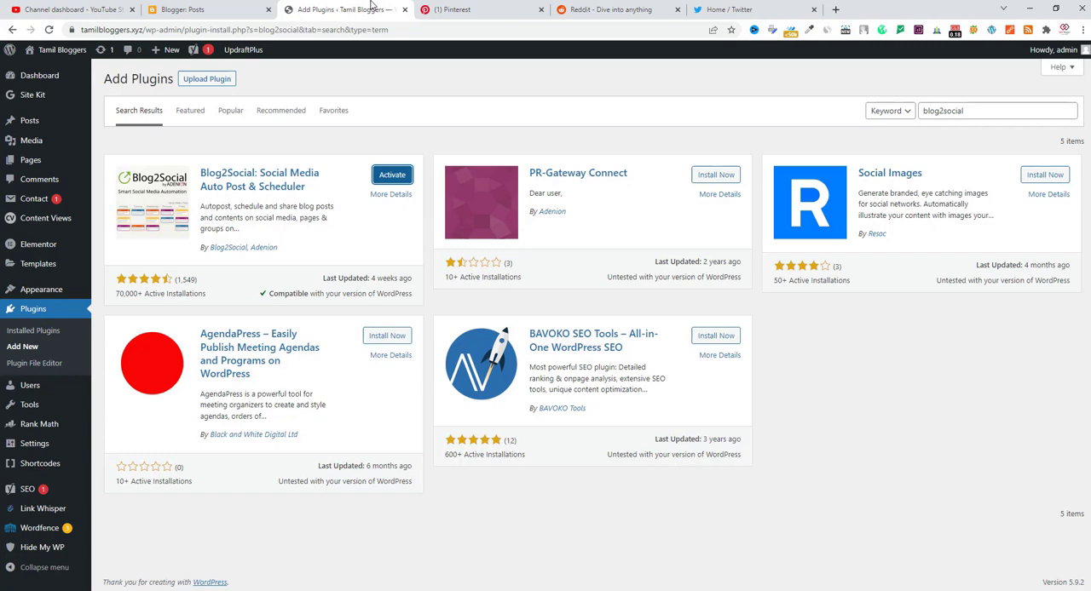
pyautogui.click(393, 177)
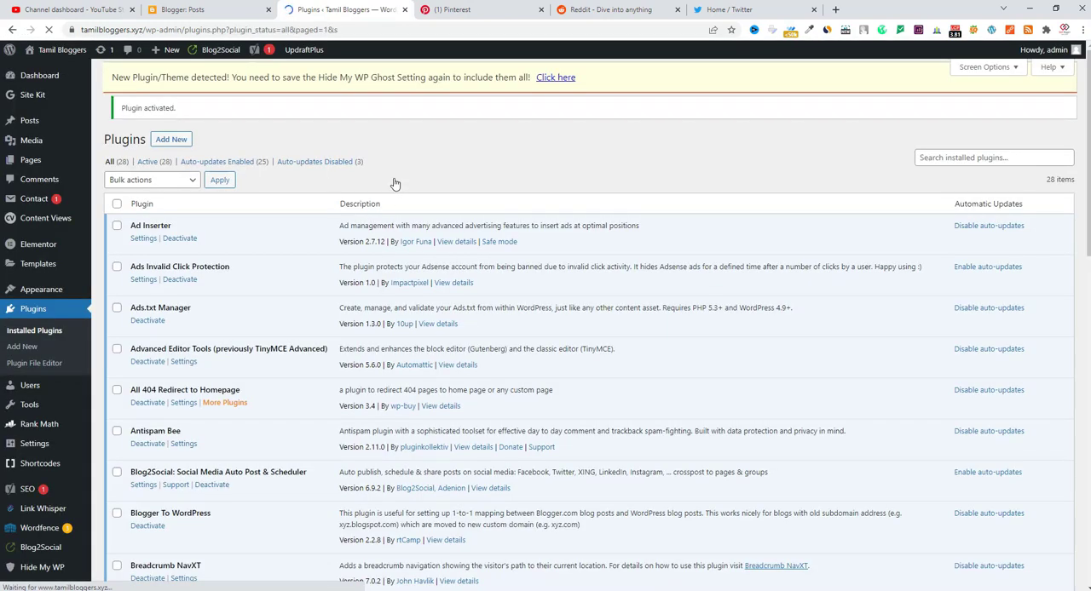
# Open the Blog2Social dashboard and agree to the Adenion Privacy Policy
pyautogui.click(29, 385)
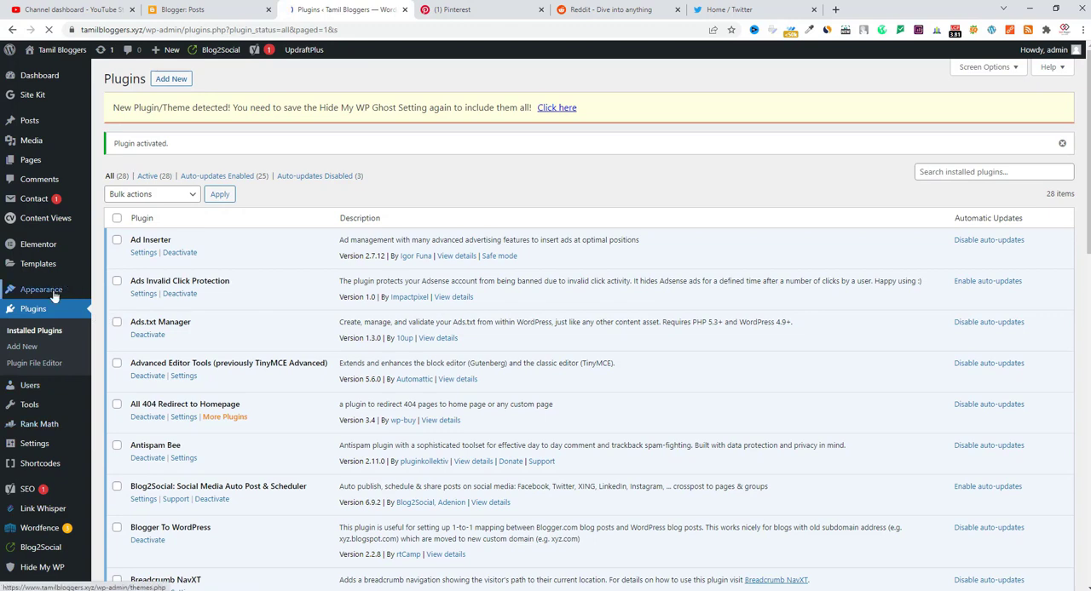
pyautogui.moveTo(30, 555)
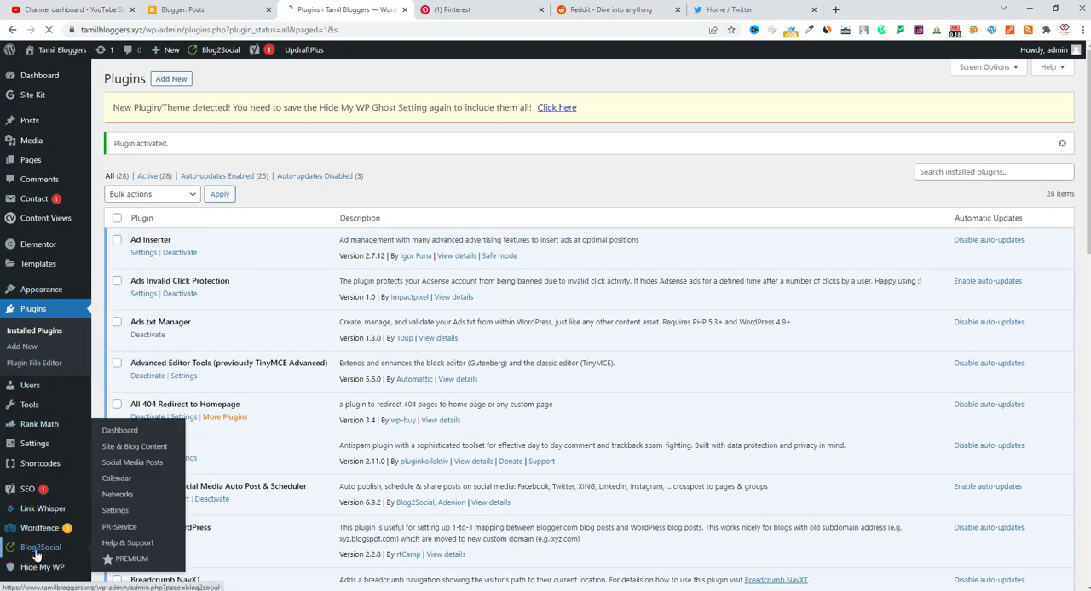
pyautogui.click(36, 556)
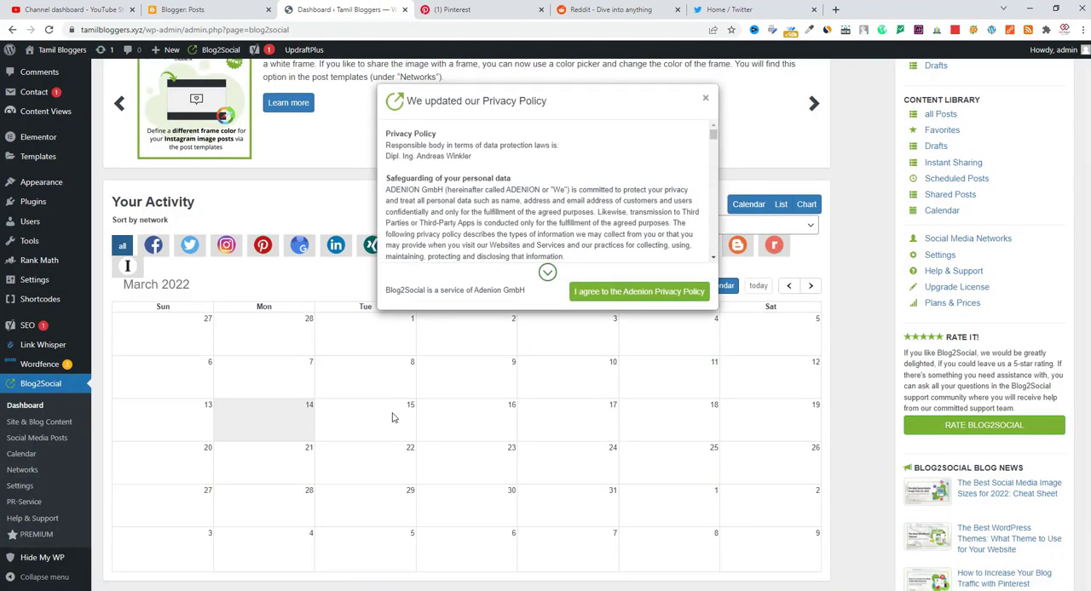
pyautogui.click(594, 294)
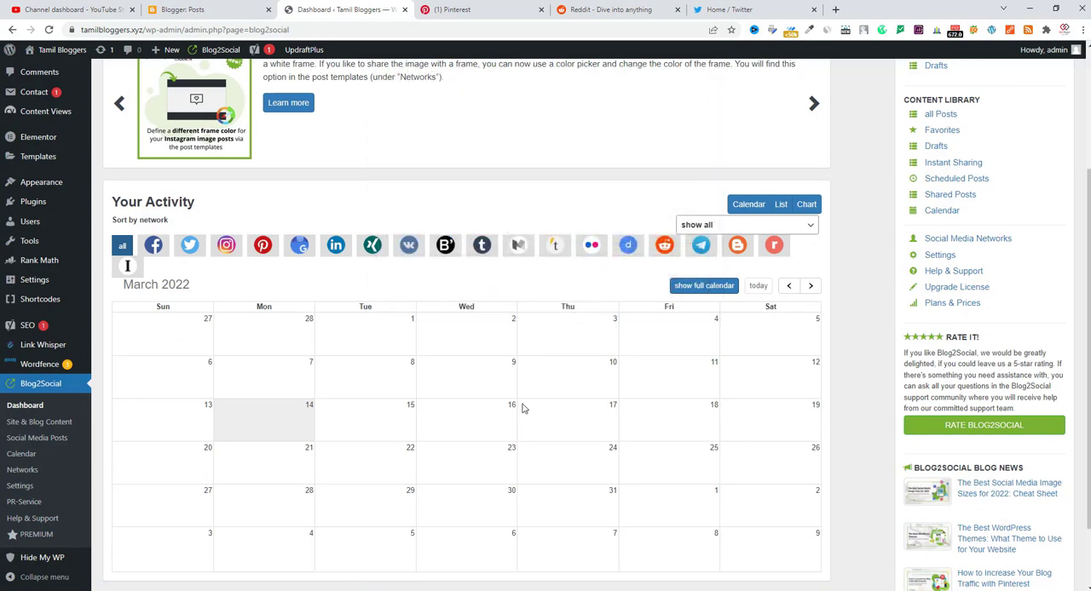
# Look over the Your Activity calendar on the dashboard and open the Blog2Social Networks page
pyautogui.scroll(-2, 523, 407)
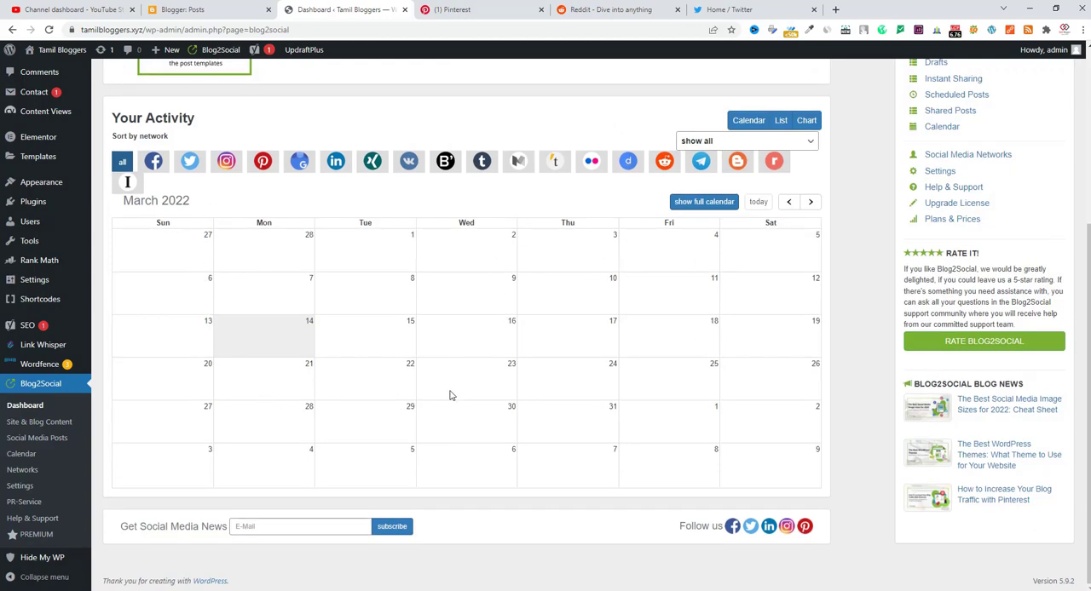
pyautogui.scroll(2, 452, 396)
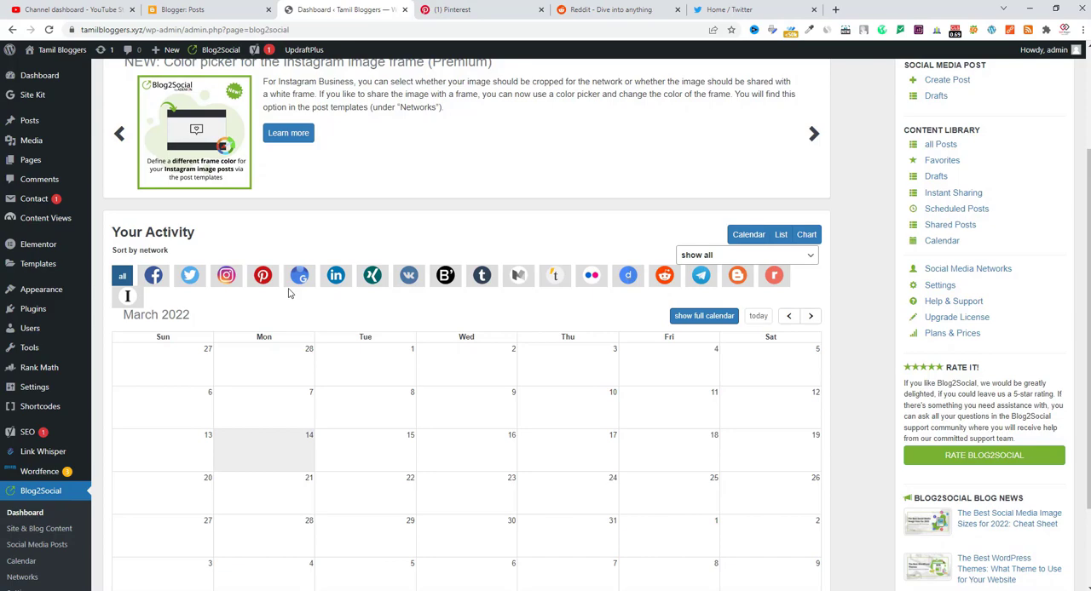
pyautogui.scroll(3, 288, 293)
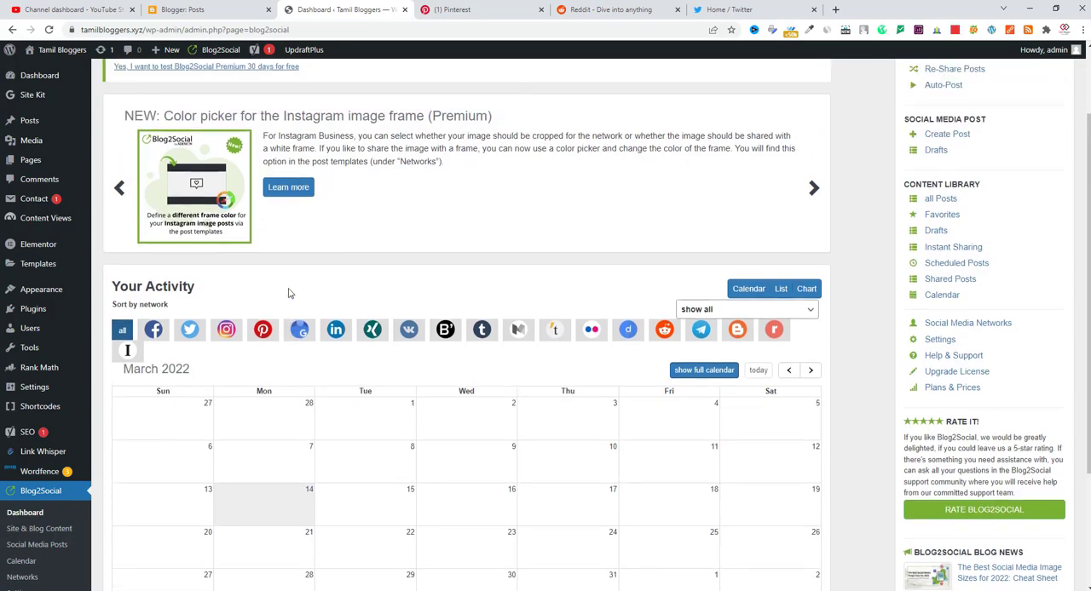
pyautogui.scroll(-4, 288, 293)
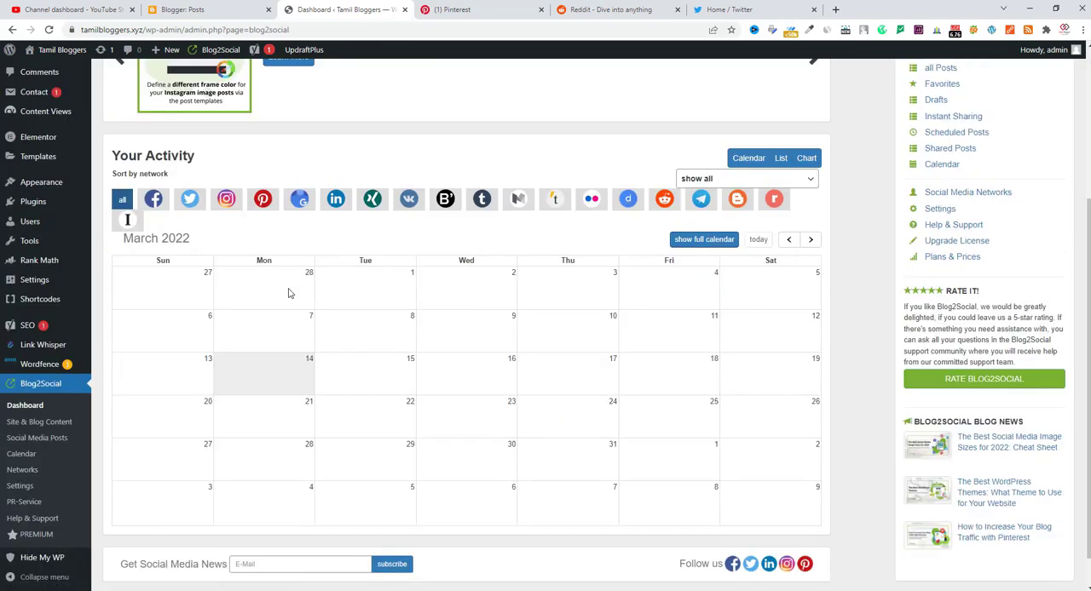
pyautogui.scroll(-2, 288, 293)
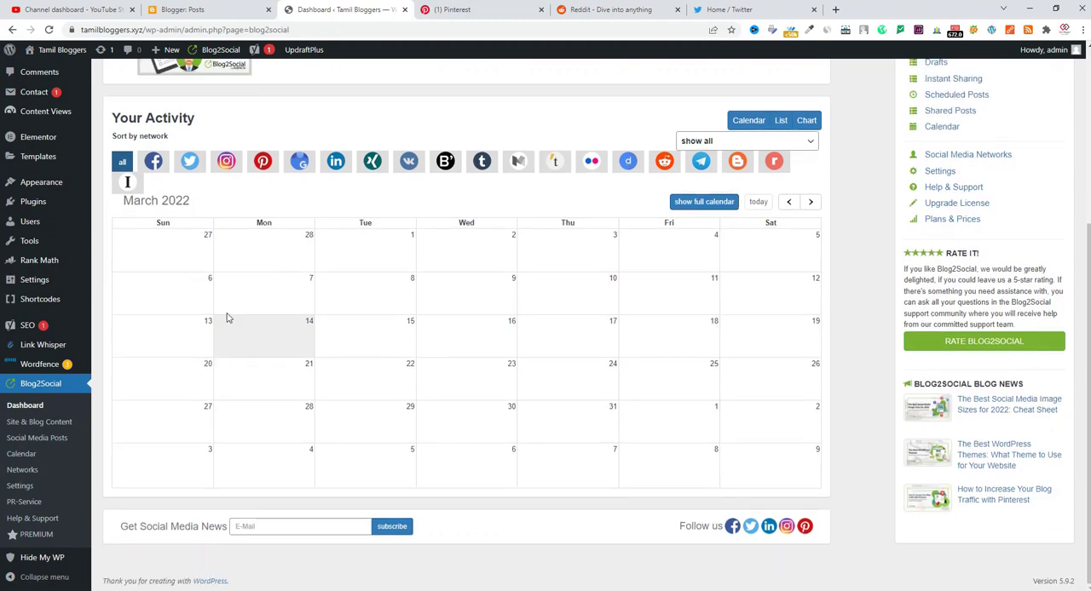
pyautogui.click(21, 470)
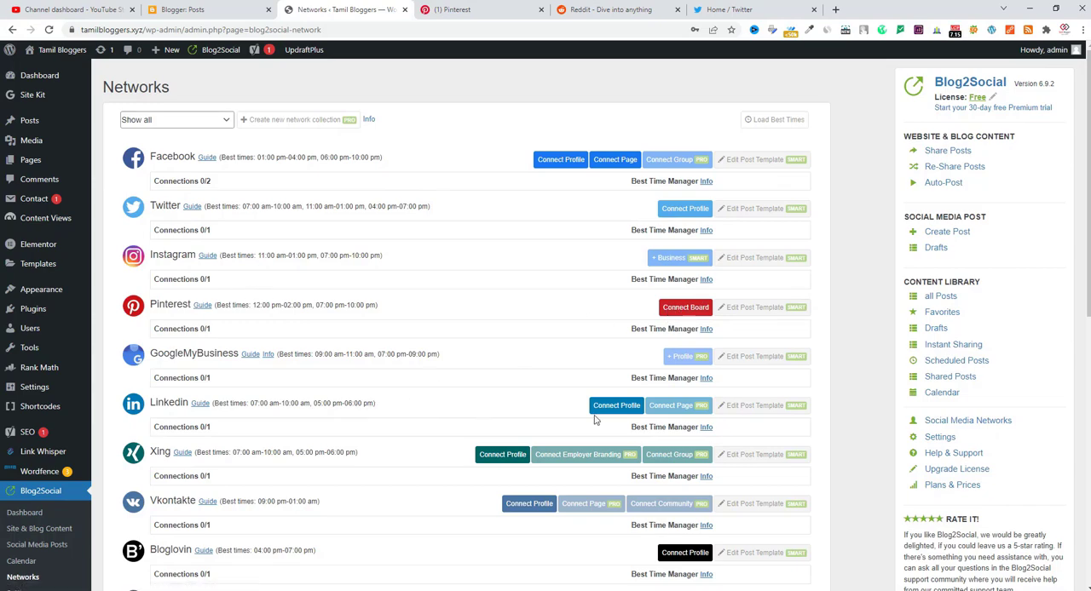
# Examine the list of social networks to see which profiles, pages and boards can be connected on the free licence
pyautogui.scroll(-1, 546, 400)
pyautogui.scroll(-3, 546, 399)
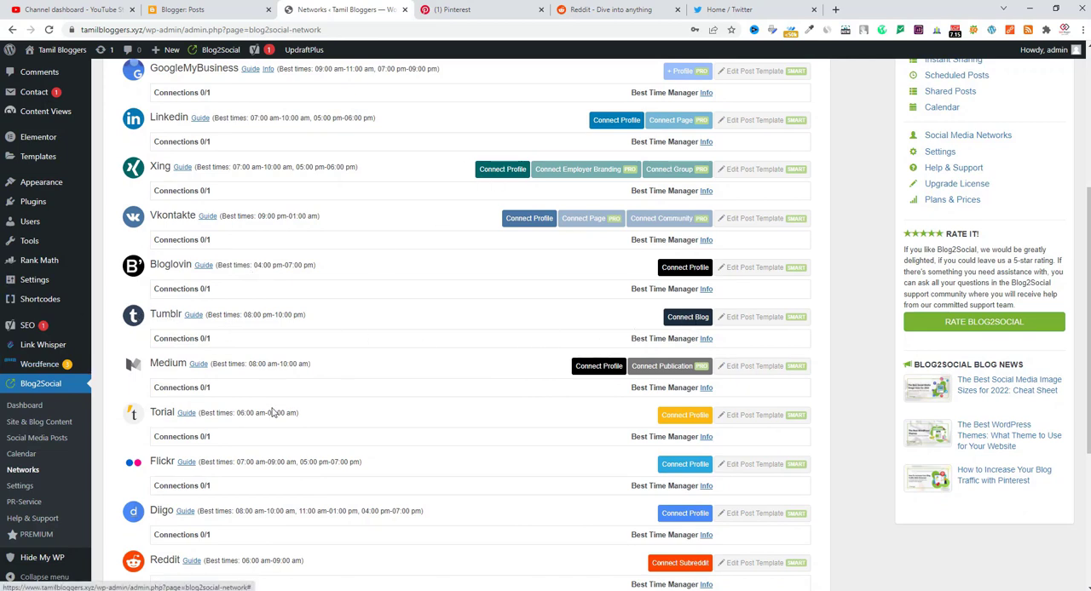
pyautogui.scroll(-1, 273, 413)
pyautogui.scroll(-1, 272, 412)
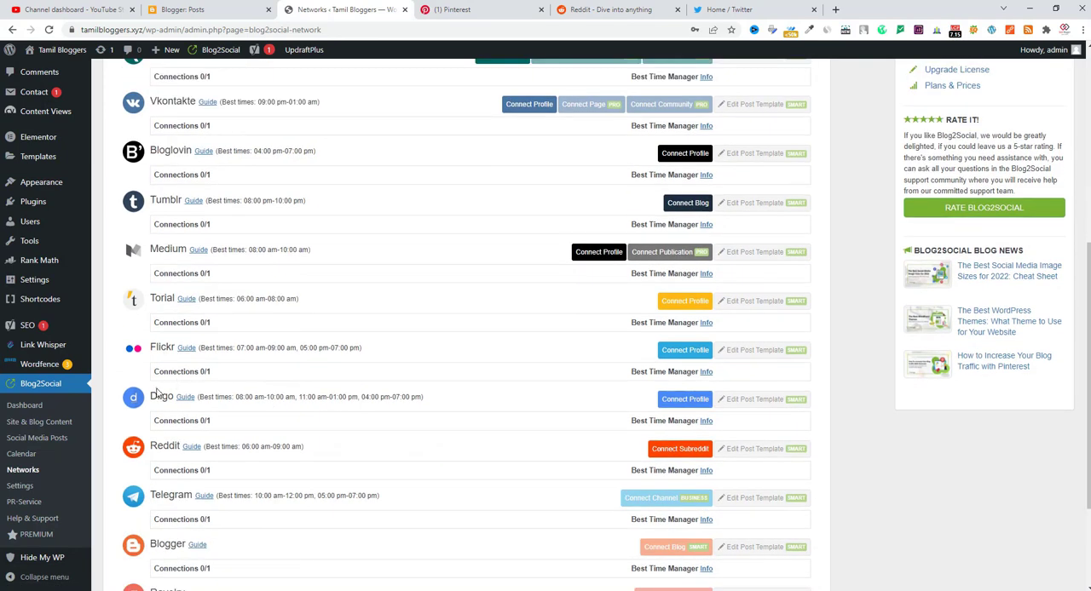
pyautogui.scroll(-2, 220, 479)
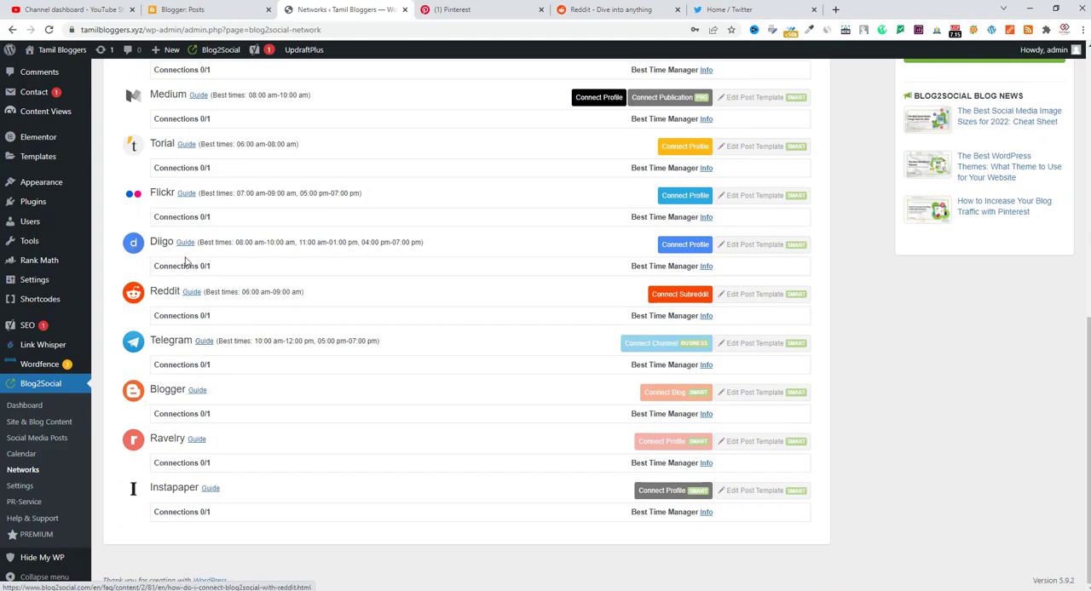
pyautogui.scroll(3, 338, 372)
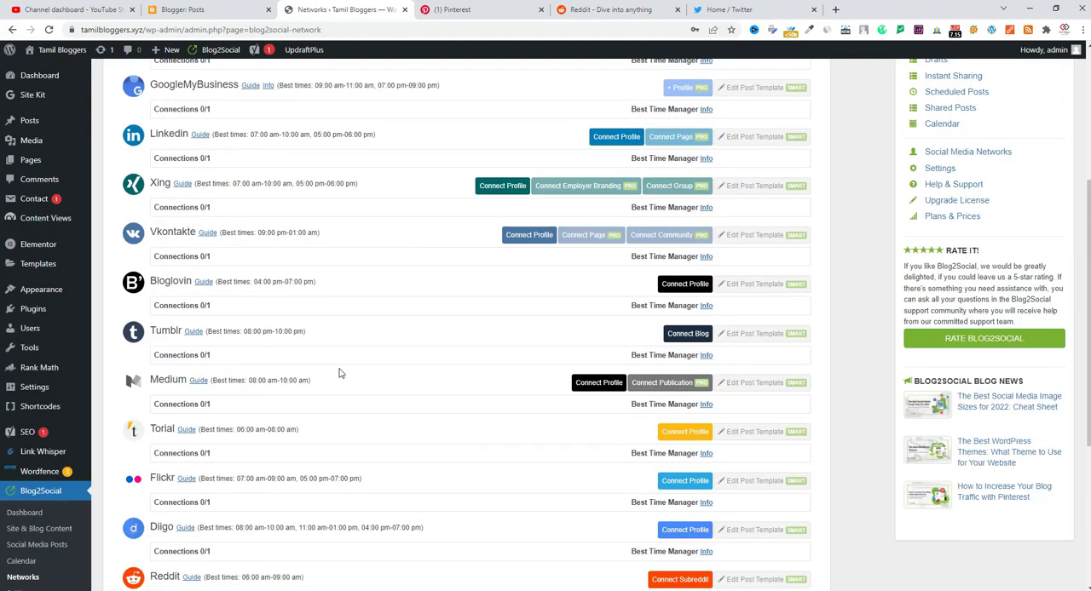
pyautogui.scroll(-3, 338, 372)
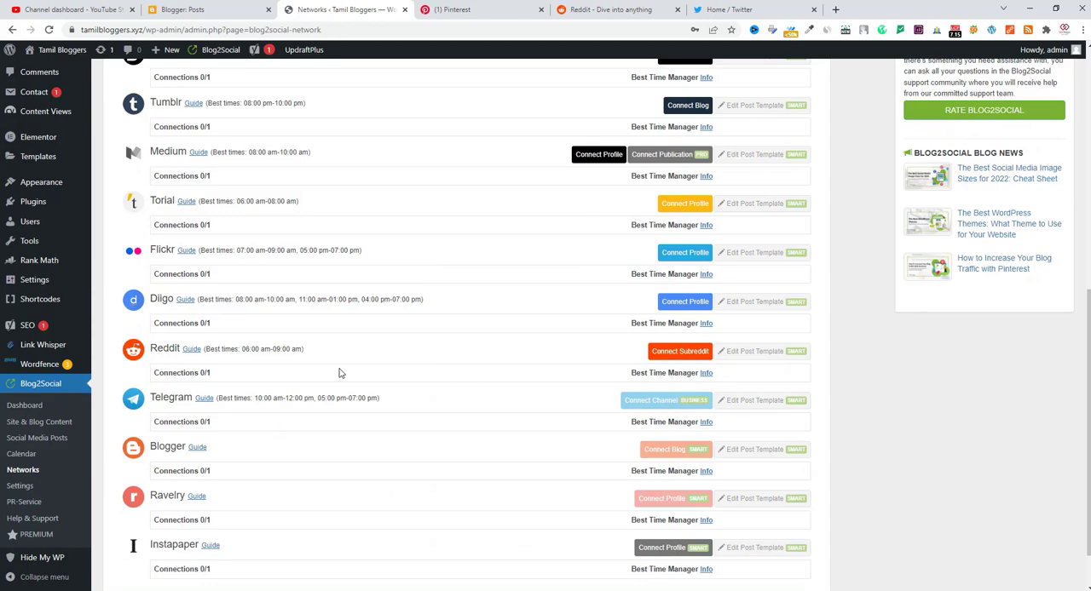
pyautogui.scroll(-1, 338, 373)
pyautogui.scroll(2, 339, 368)
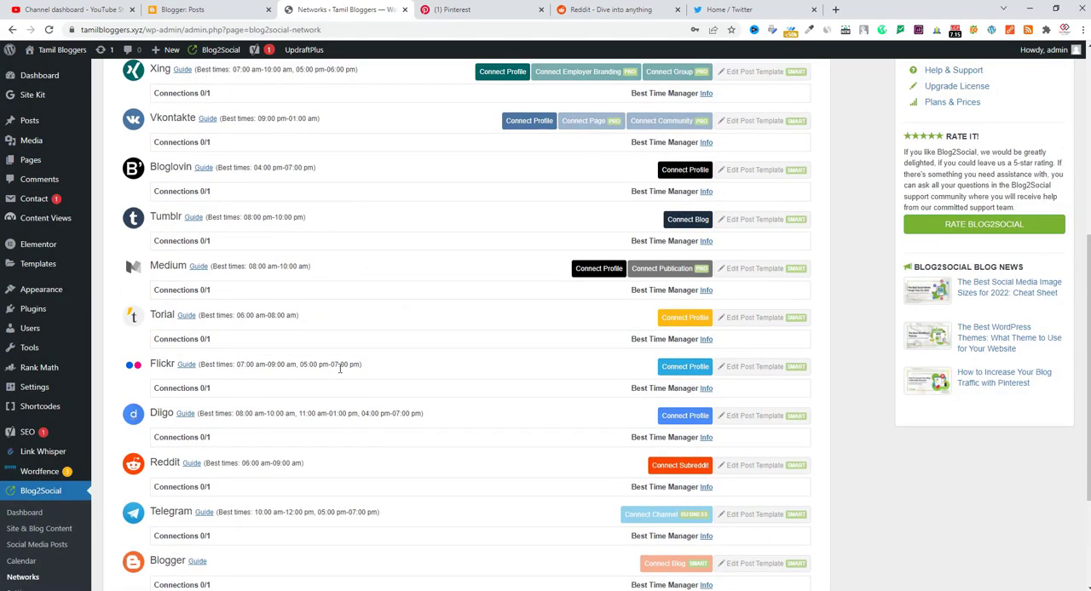
pyautogui.scroll(4, 339, 368)
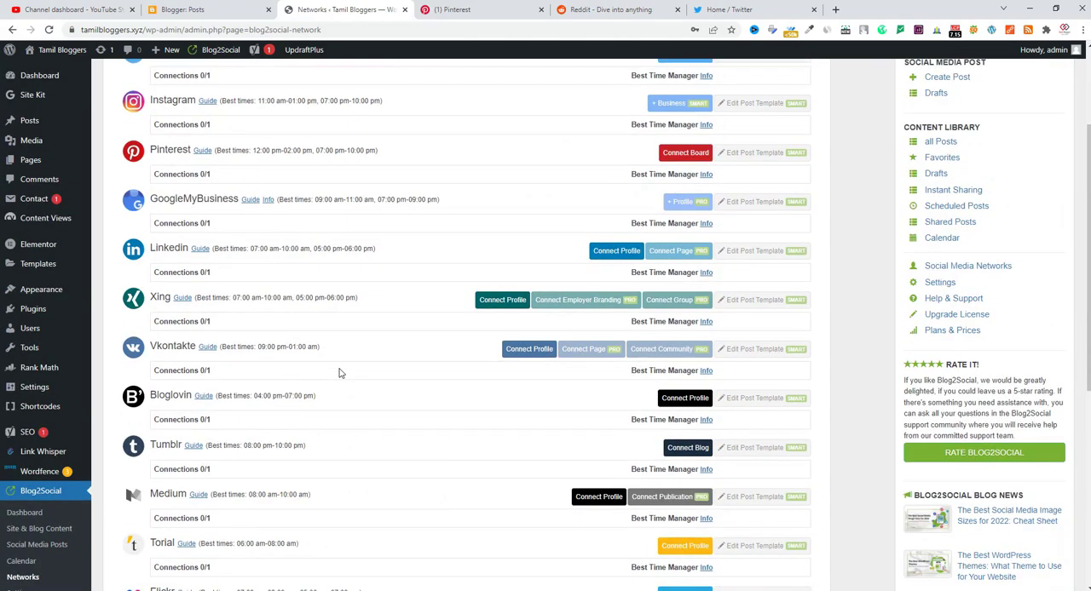
pyautogui.scroll(1, 339, 372)
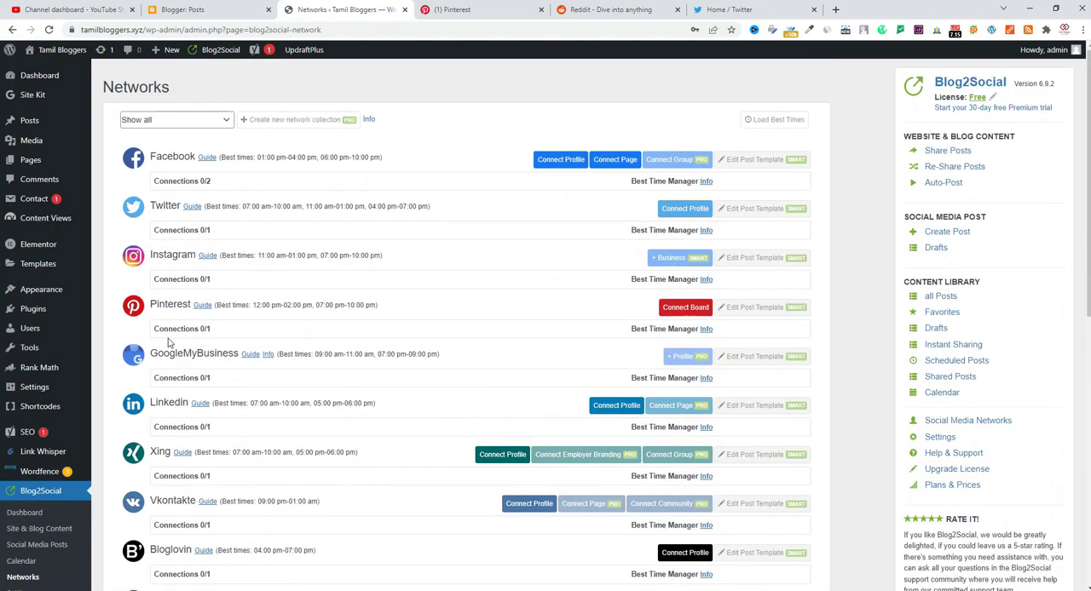
# Start the Pinterest board connection and create a board named Blogging Tutorial in the Pinterest account
pyautogui.click(672, 314)
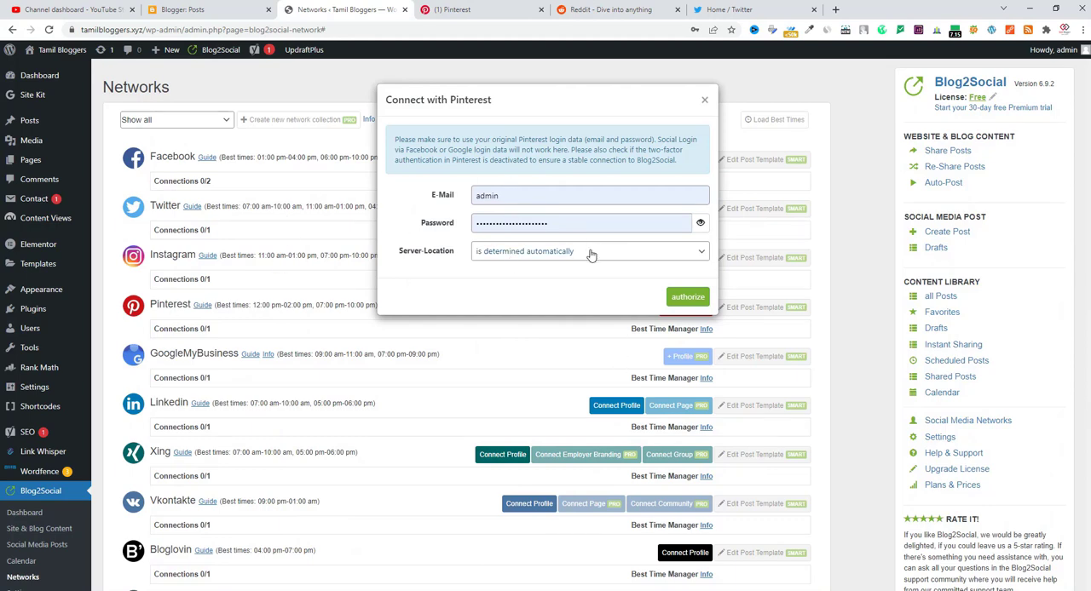
pyautogui.click(483, 6)
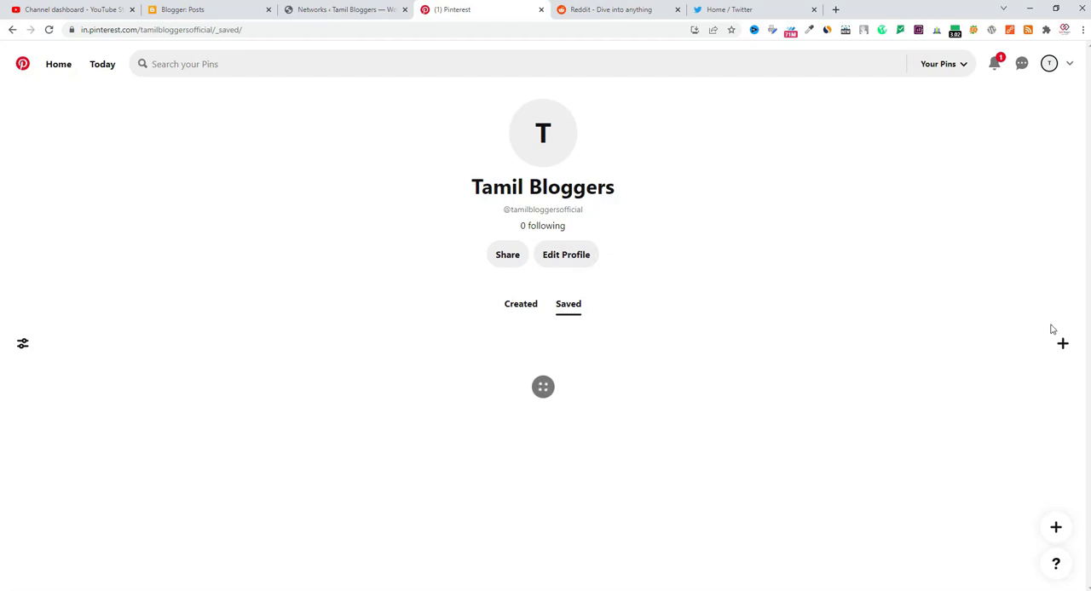
pyautogui.click(1063, 345)
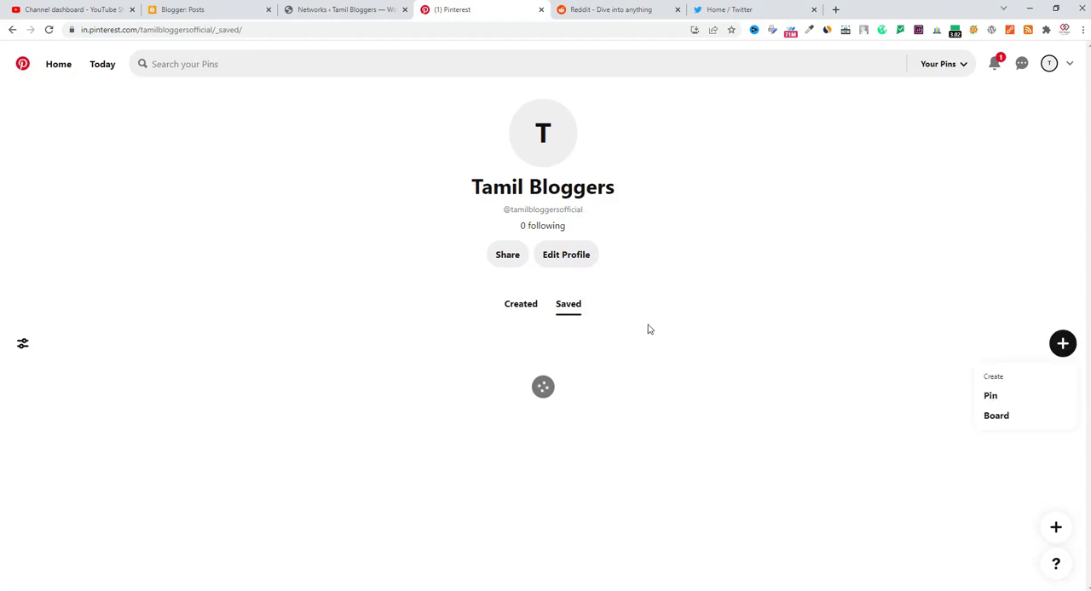
pyautogui.click(999, 417)
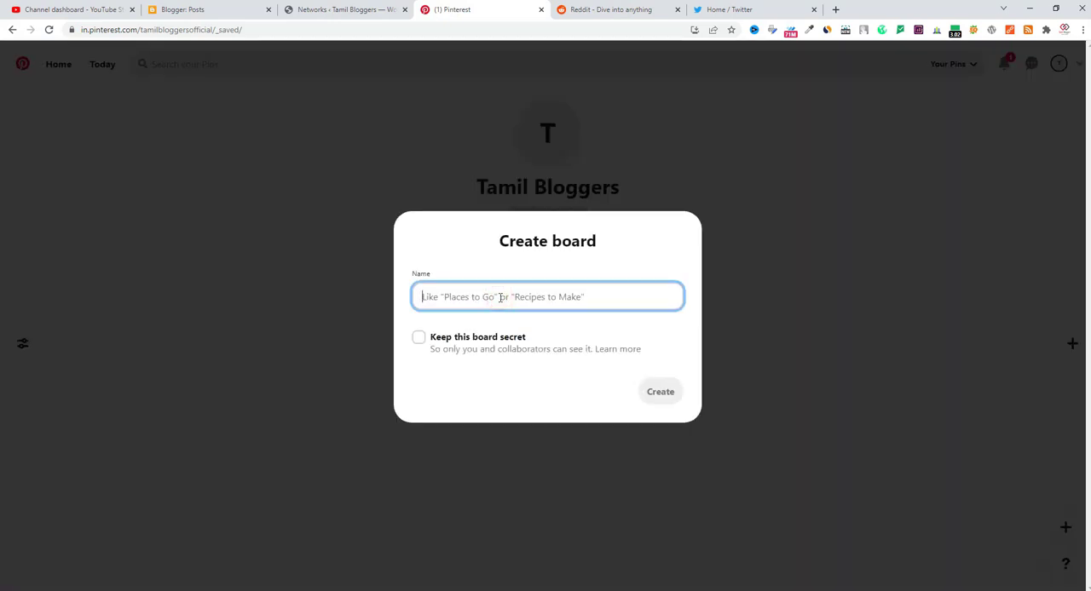
pyautogui.write('Blogging Tutor')
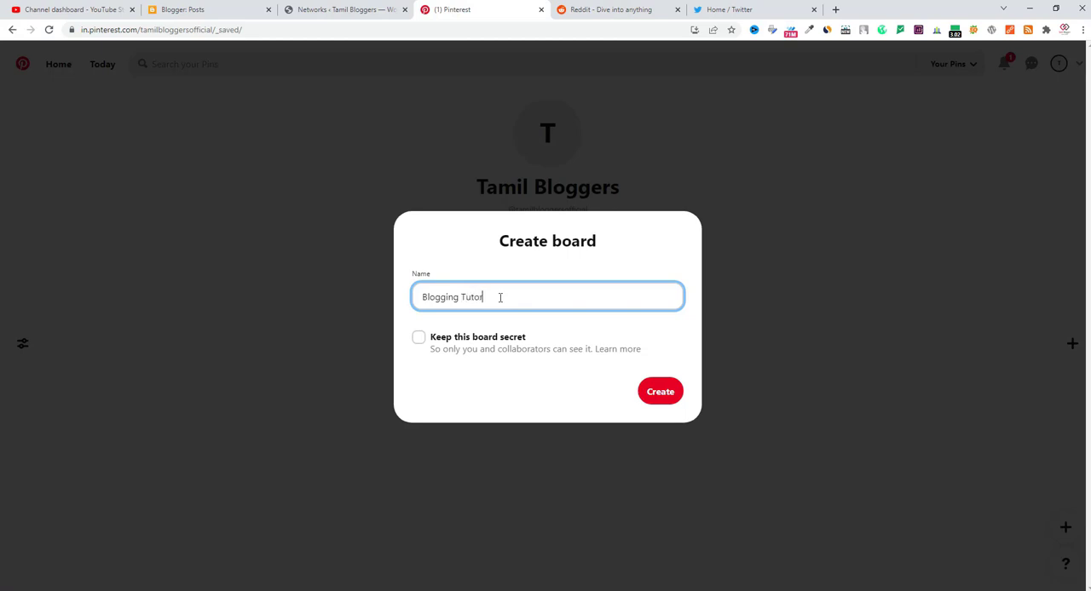
pyautogui.write('ial')
pyautogui.click(661, 394)
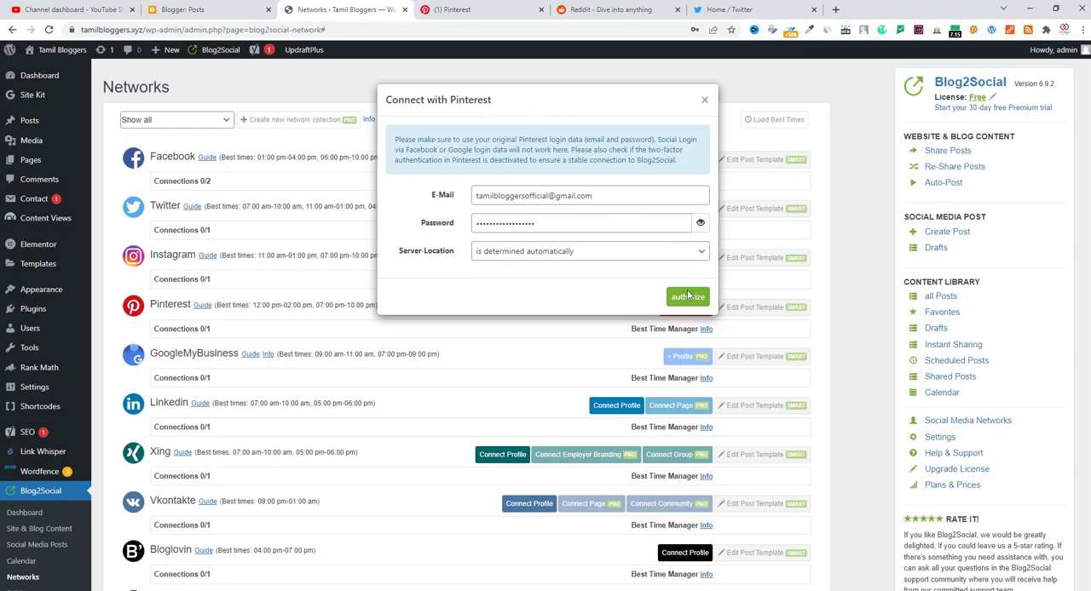
# Authorize the Pinterest connection with the account's e-mail and password, save the login, and confirm the Blogging Tutorial pinboard
pyautogui.click(689, 300)
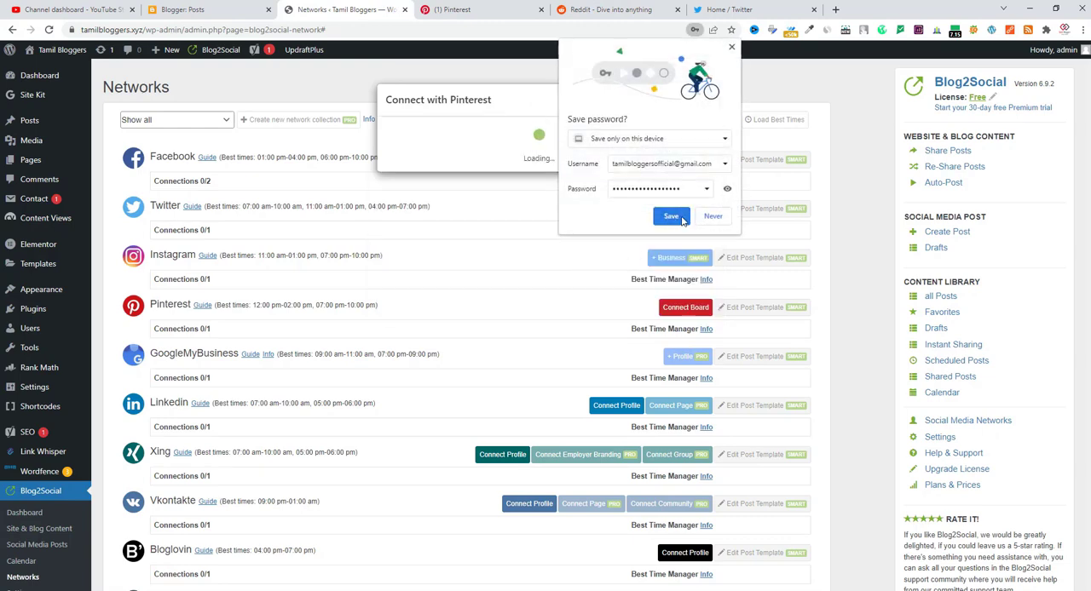
pyautogui.click(682, 220)
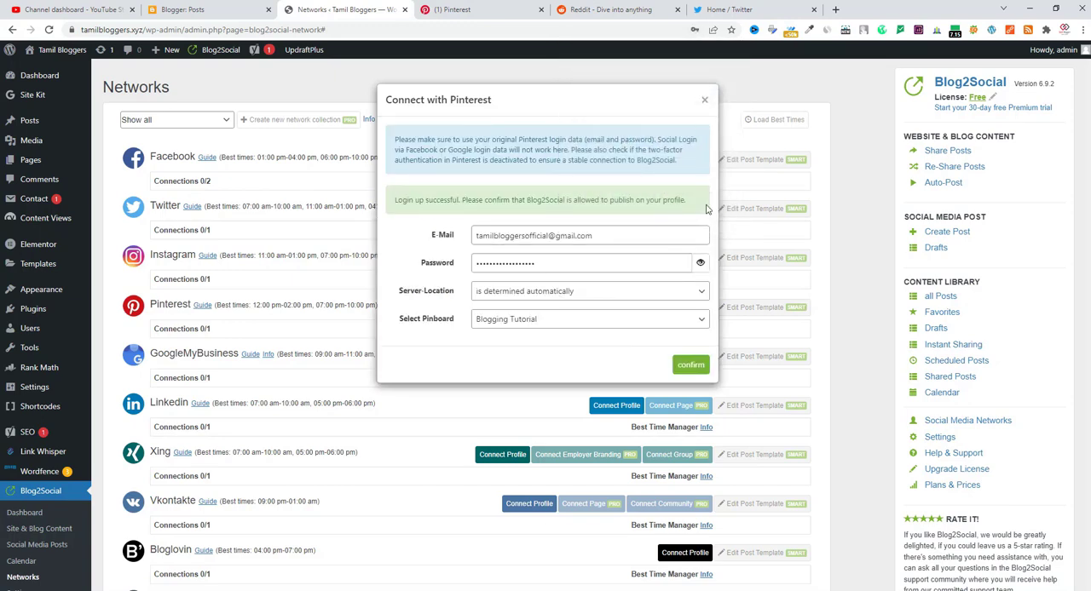
pyautogui.click(692, 321)
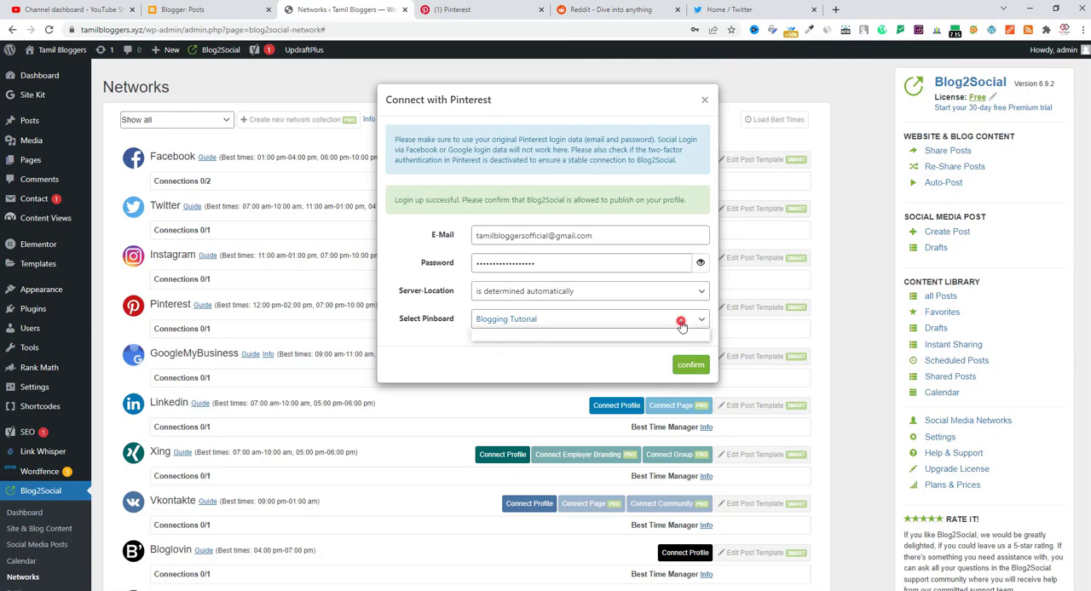
pyautogui.click(579, 359)
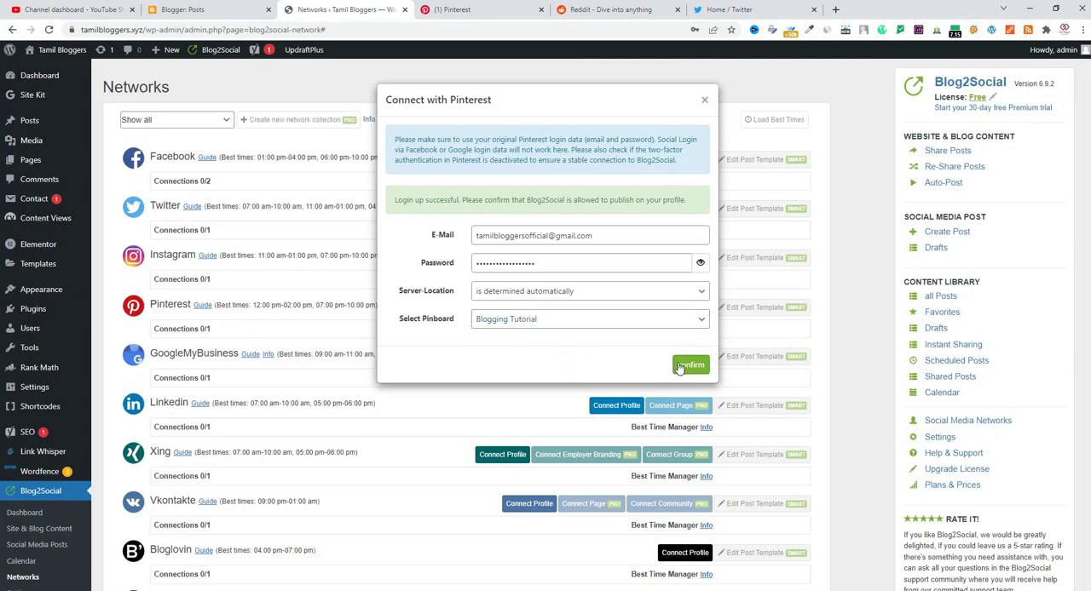
pyautogui.press('Return')
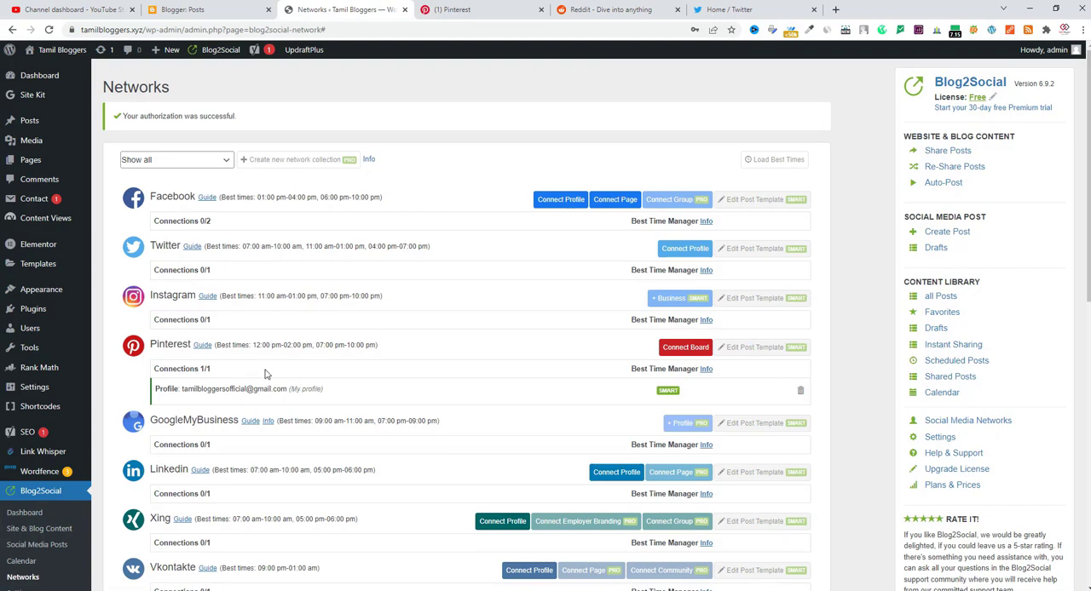
# Switch to Reddit, create a public community named tamilbloggers, and dismiss the suggestion to write a first post
pyautogui.scroll(-10, 407, 443)
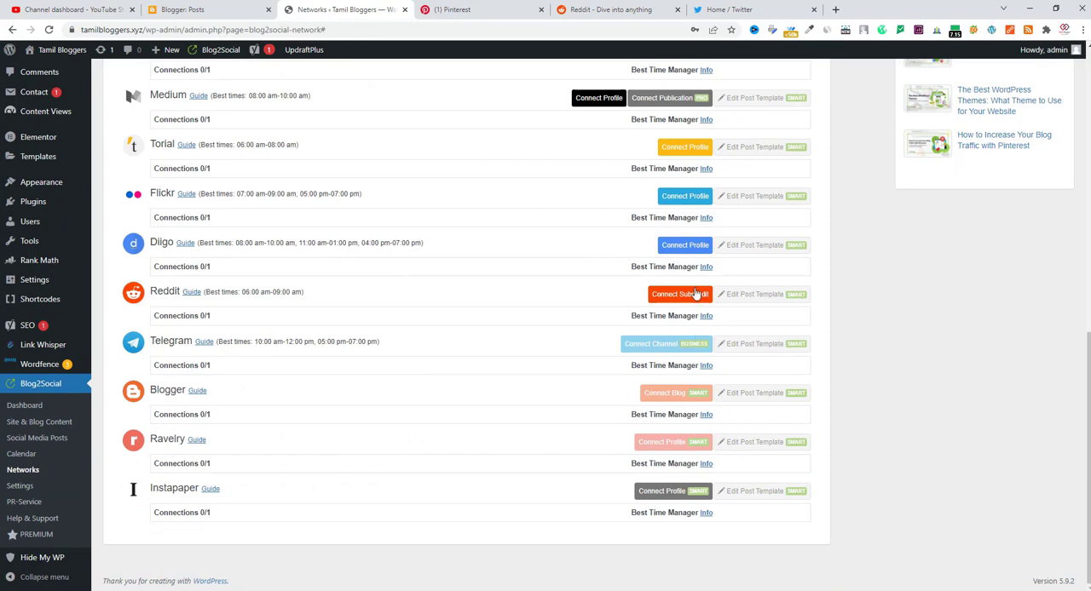
pyautogui.click(636, 5)
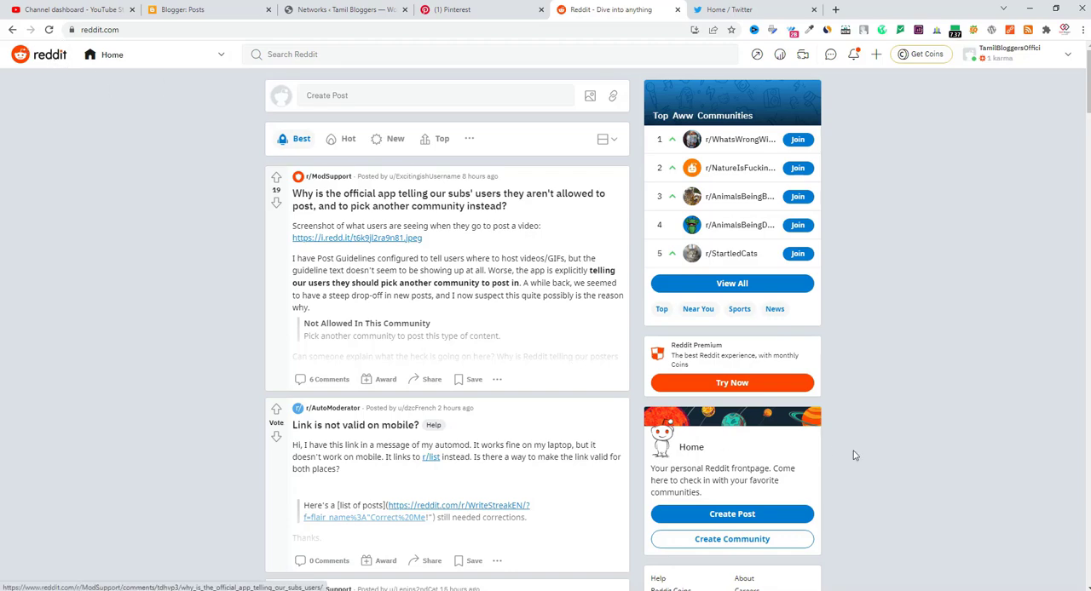
pyautogui.scroll(-2, 737, 426)
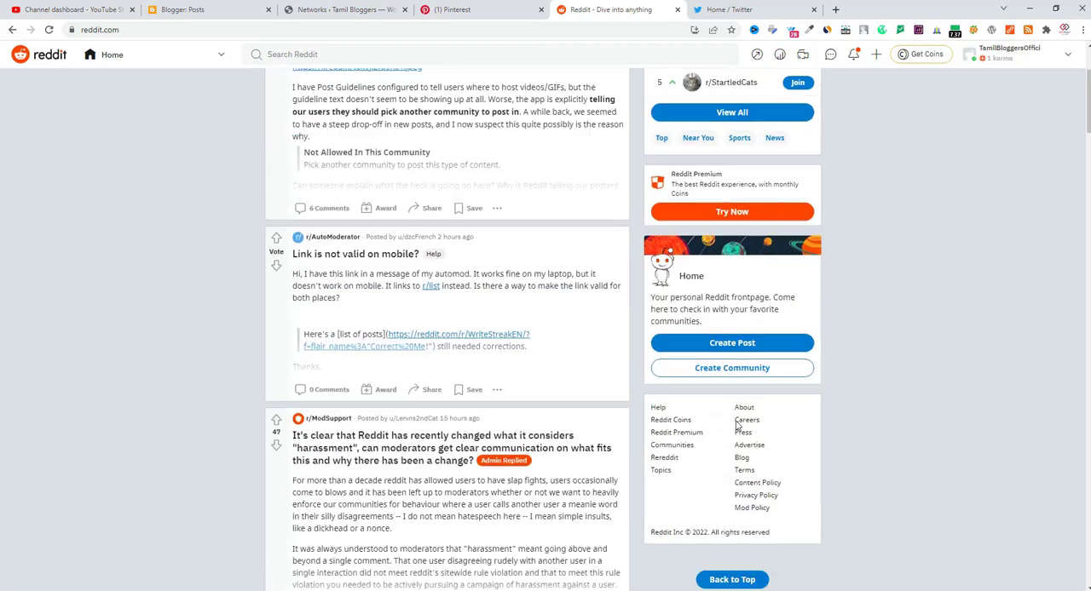
pyautogui.click(721, 369)
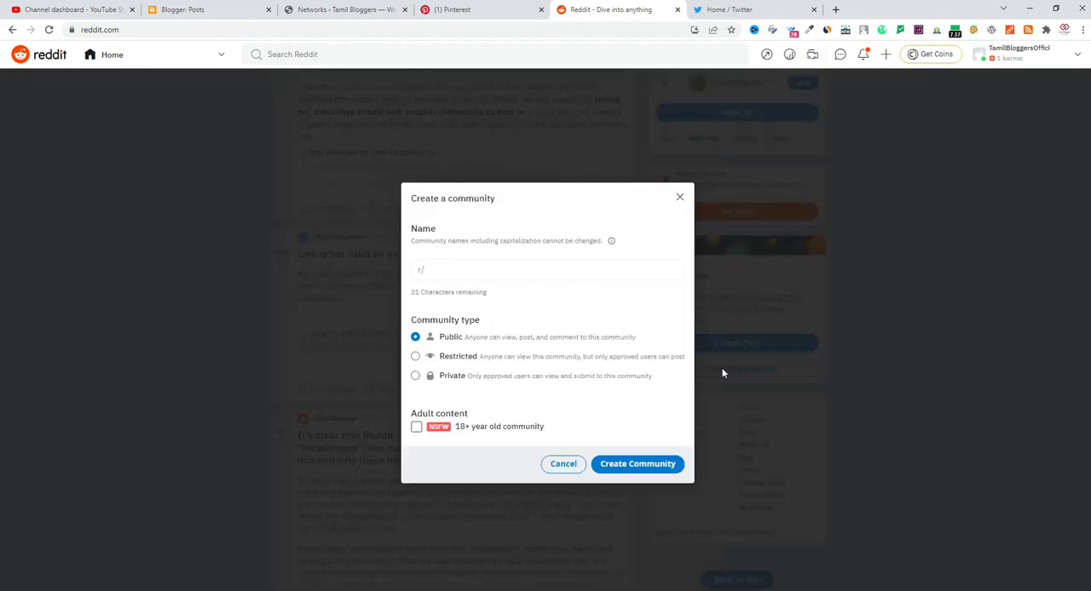
pyautogui.click(467, 271)
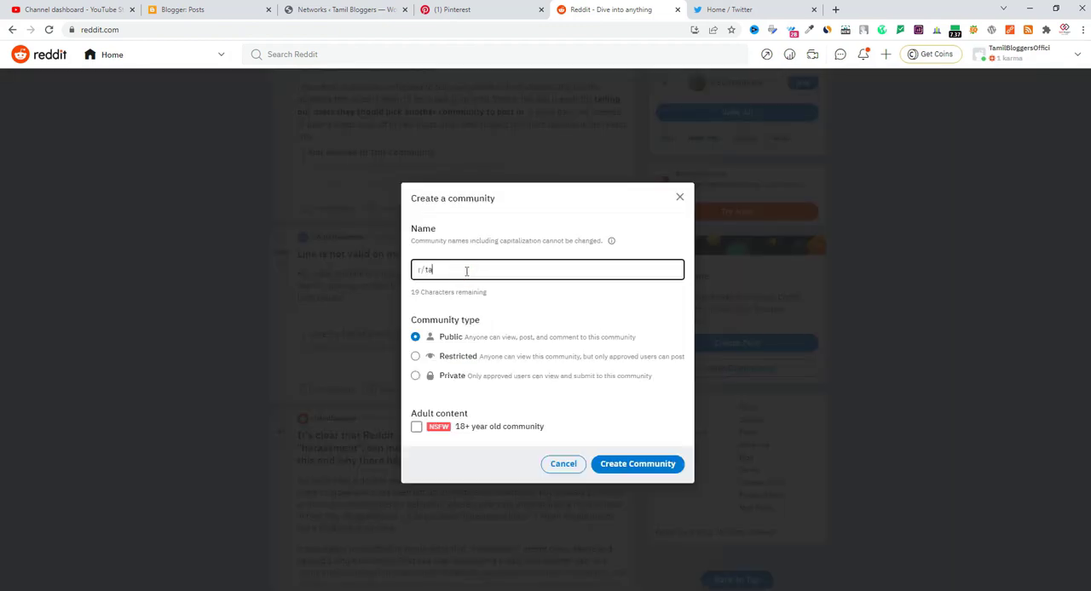
pyautogui.write('tamilbloggers')
pyautogui.click(558, 207)
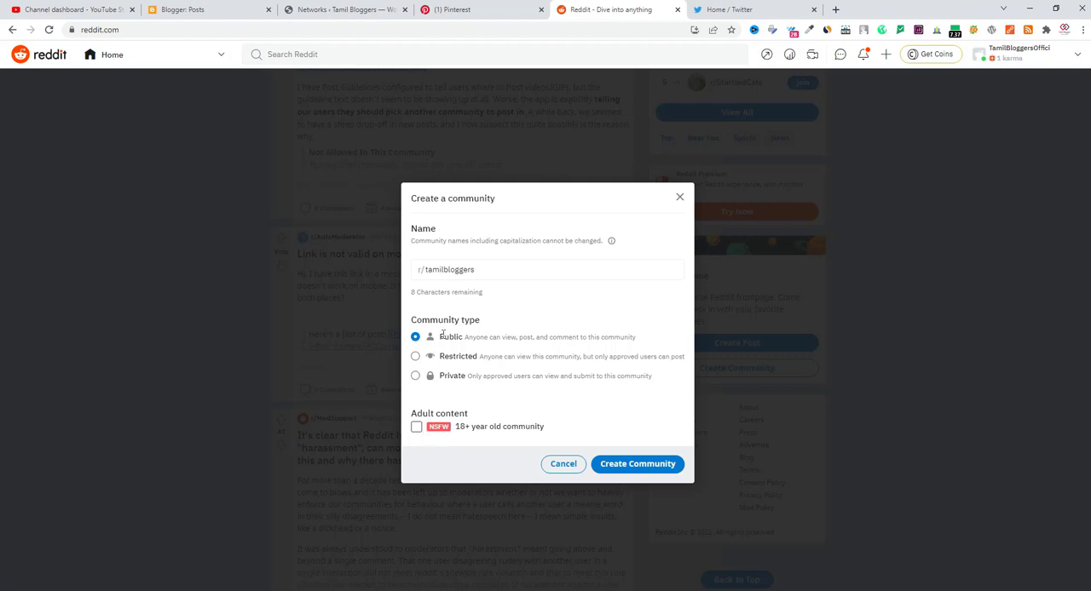
pyautogui.click(631, 467)
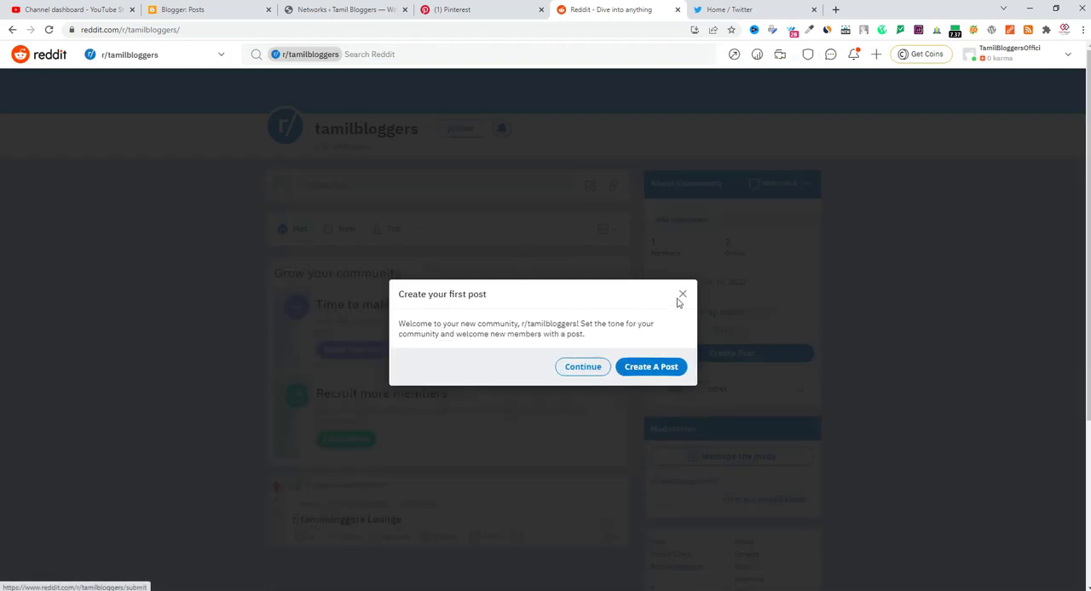
pyautogui.click(586, 369)
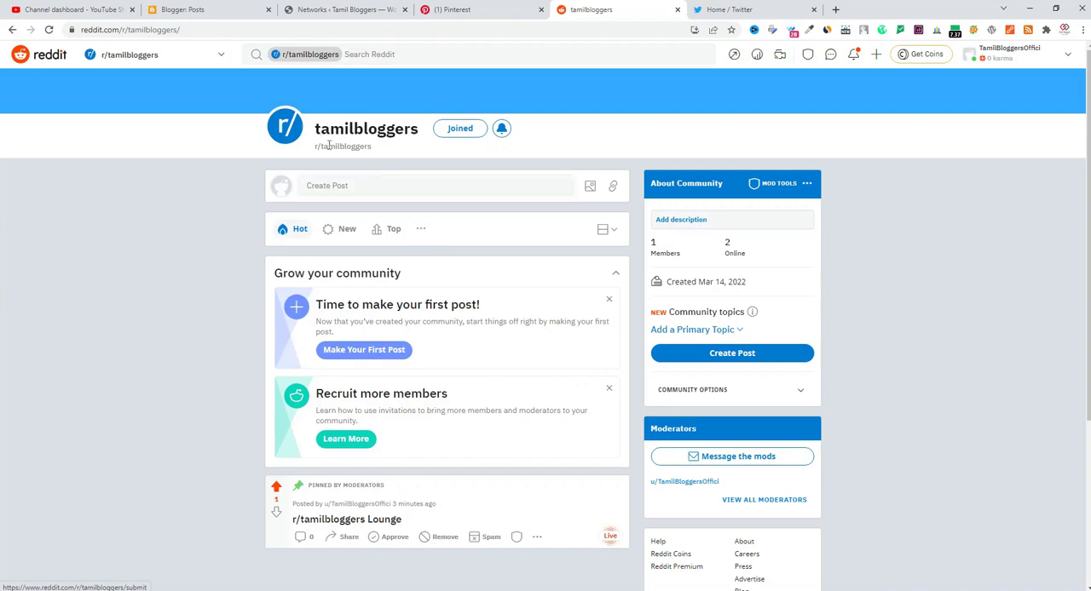
# Return to the Blog2Social Networks page and connect Reddit, allowing account access and authorizing the tamilbloggers subreddit
pyautogui.click(350, 9)
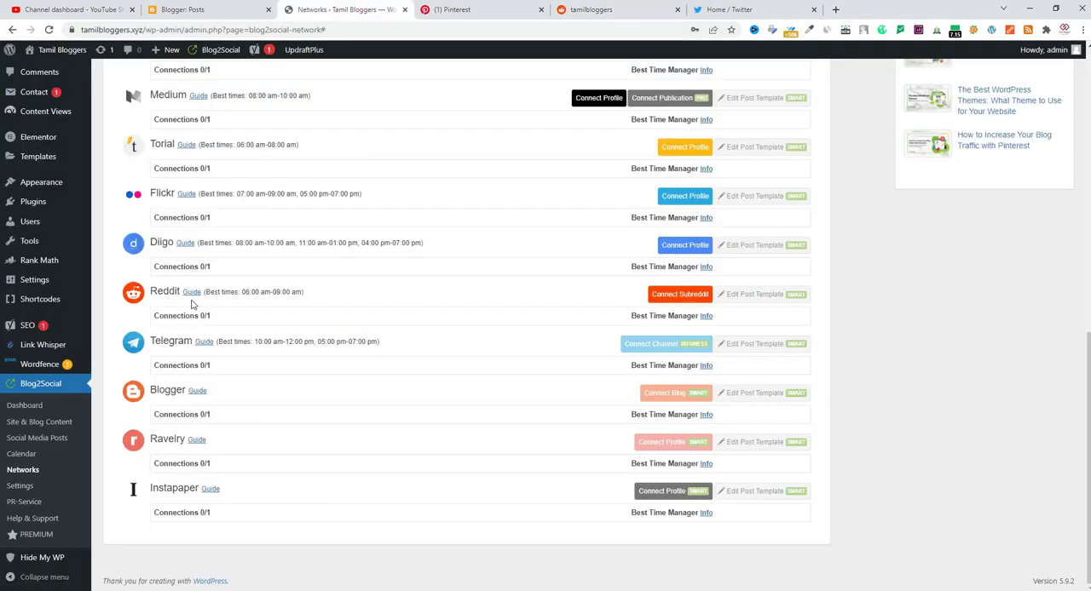
pyautogui.click(661, 296)
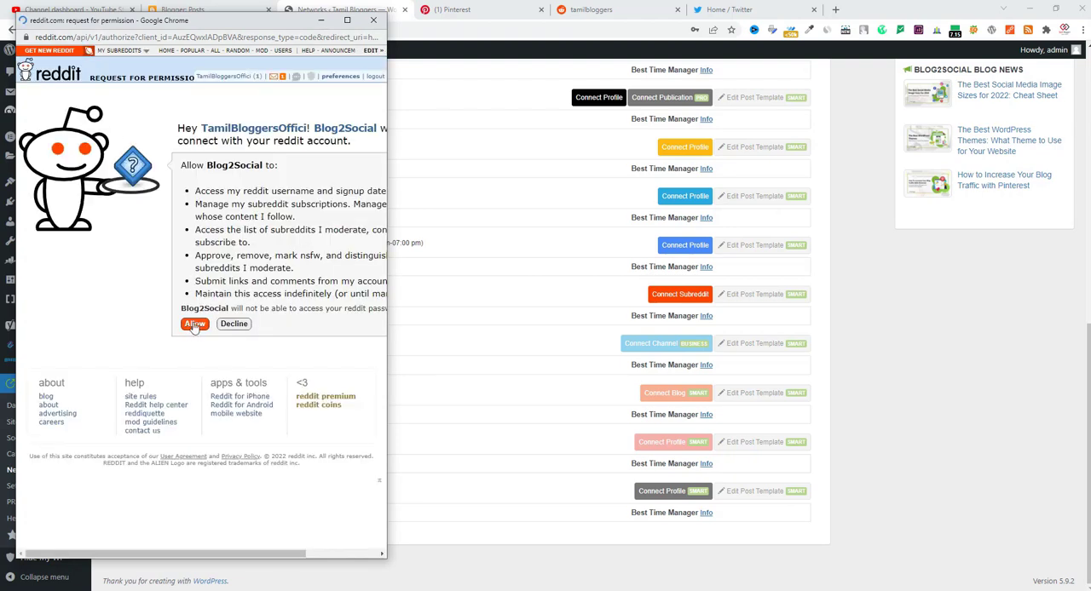
pyautogui.click(195, 327)
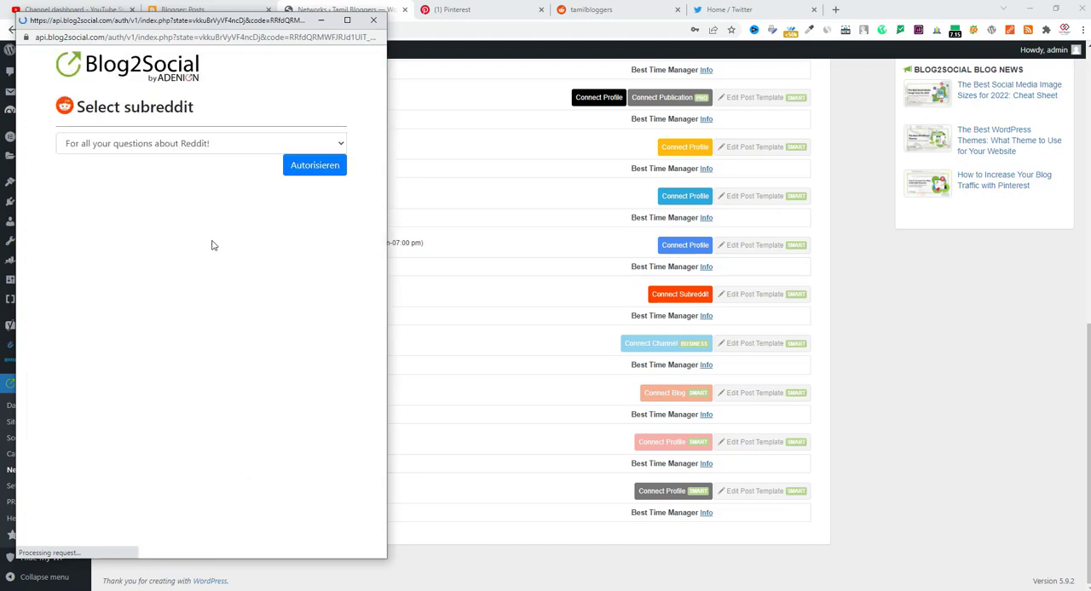
pyautogui.click(191, 149)
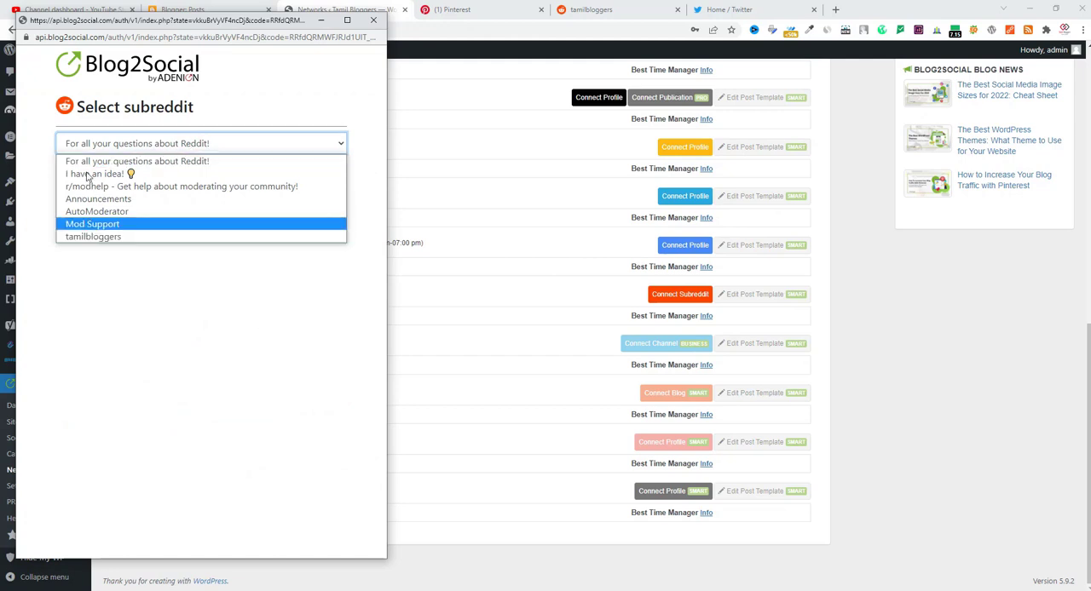
pyautogui.click(93, 237)
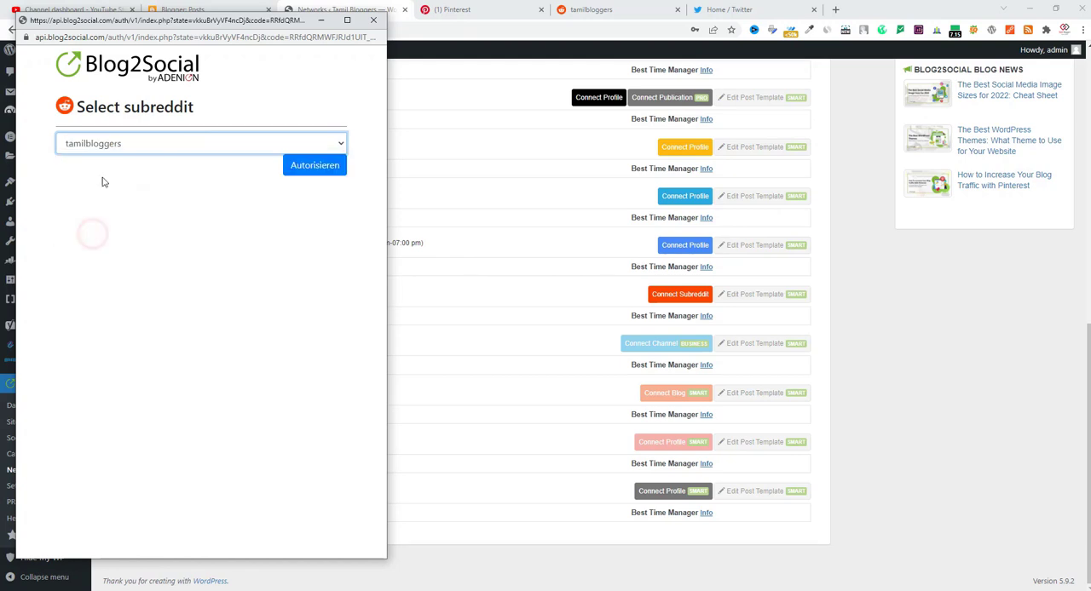
pyautogui.click(305, 175)
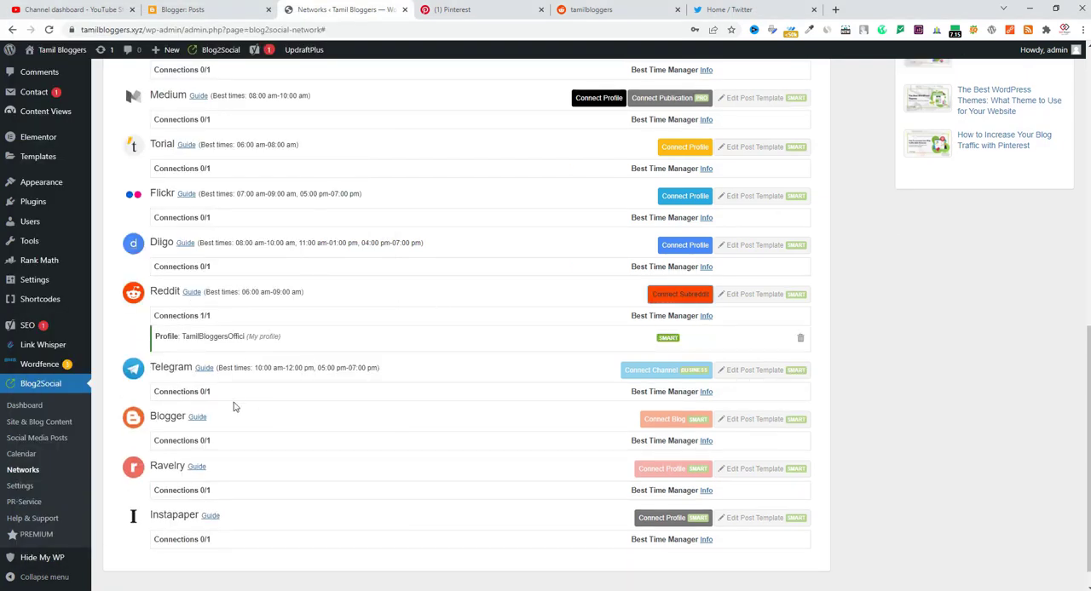
# Connect the Twitter profile and authorize the Blog2Social app to access the account
pyautogui.scroll(2, 369, 479)
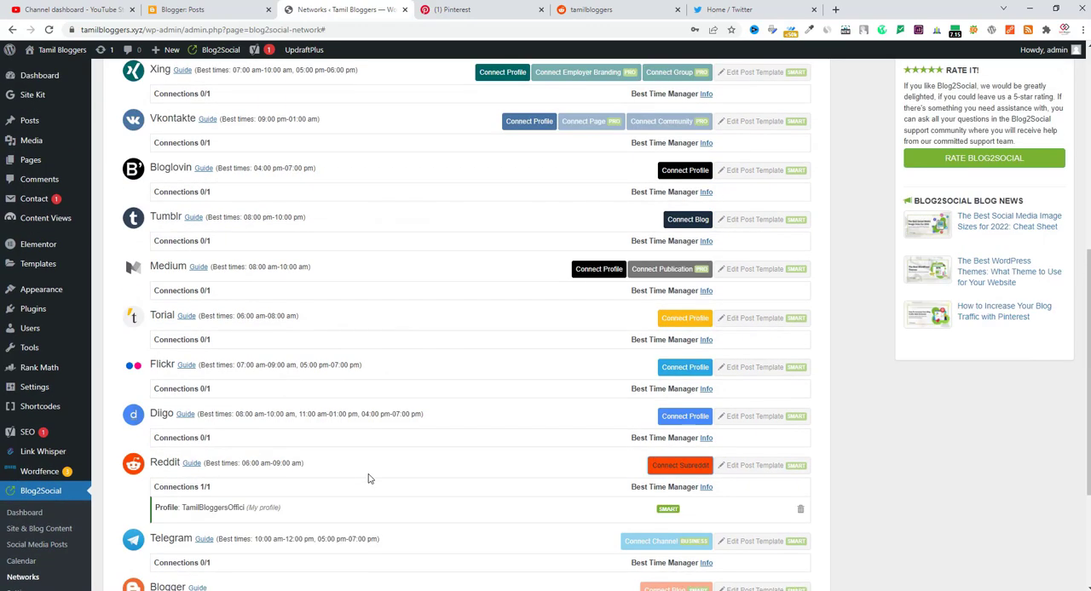
pyautogui.scroll(5, 369, 479)
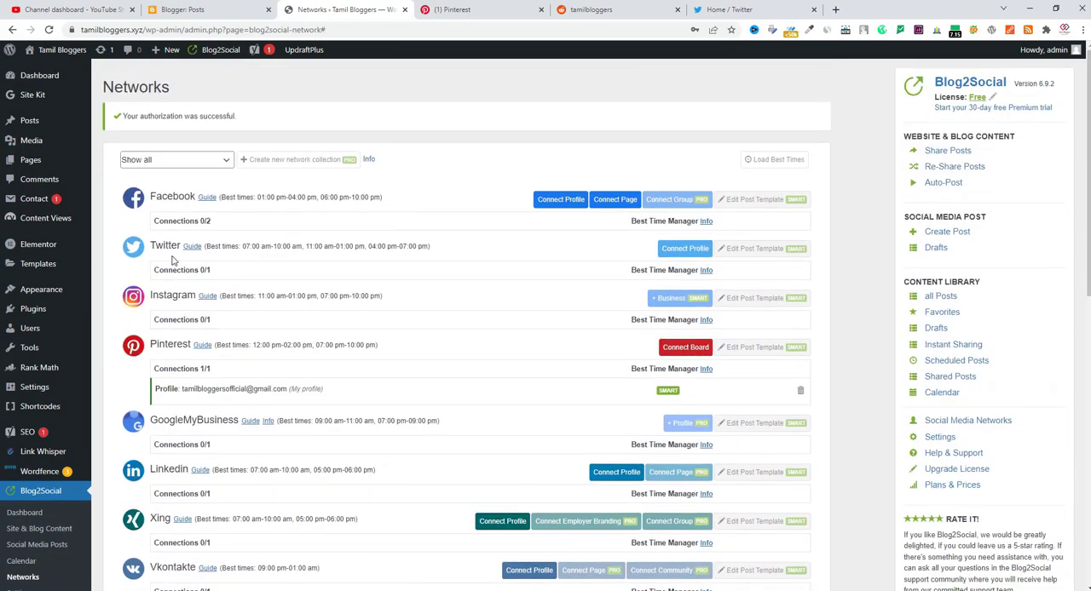
pyautogui.click(682, 248)
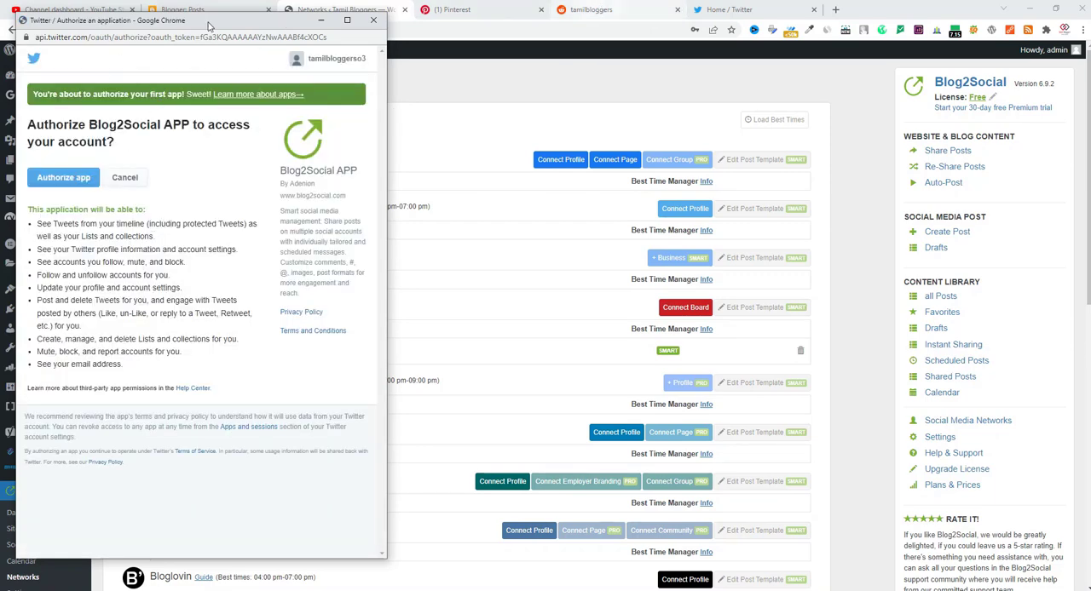
pyautogui.click(61, 181)
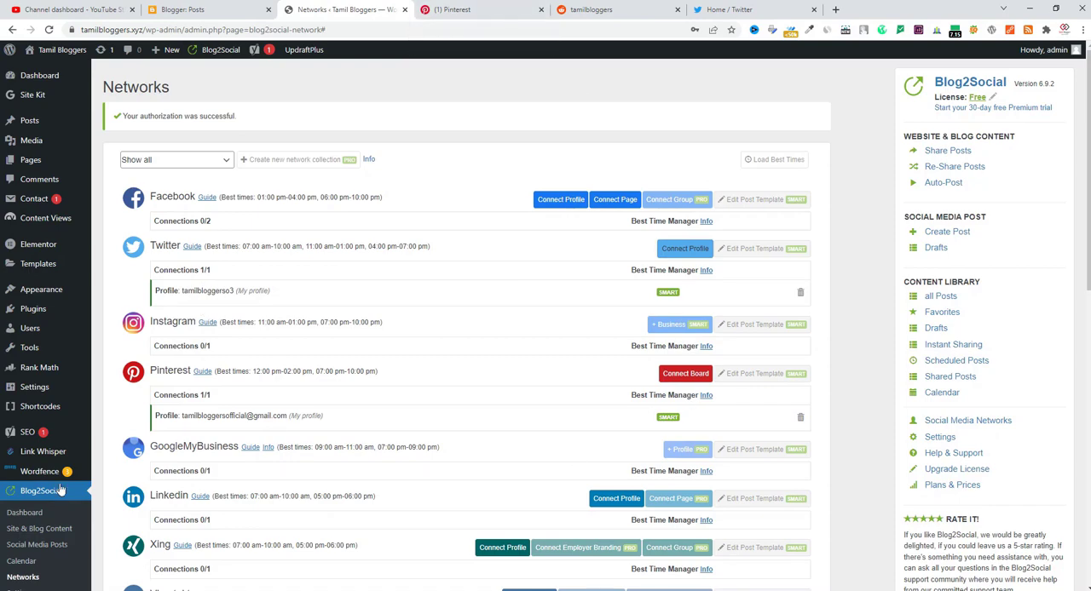
# Go to the Social Media Posts page, list all posts, and start sharing "How to Rank New Website on Google?" on social media
pyautogui.scroll(-3, 53, 493)
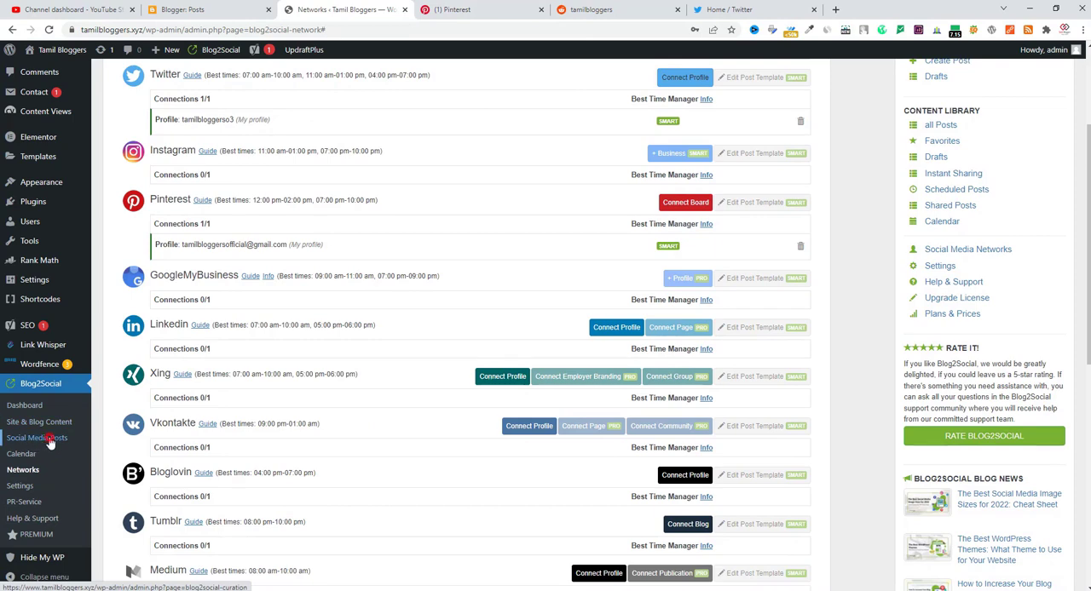
pyautogui.click(50, 438)
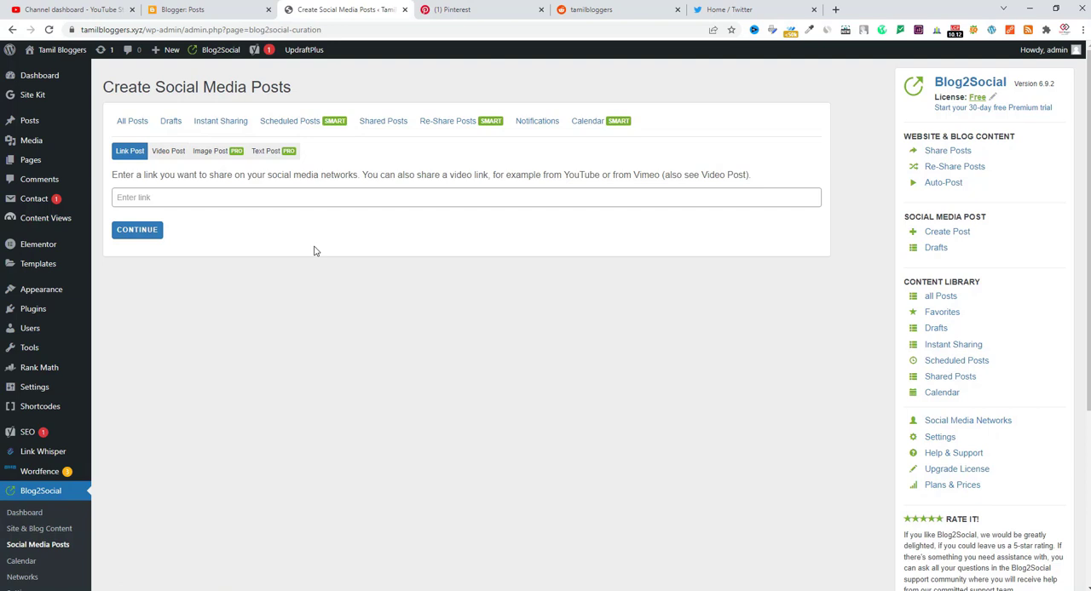
pyautogui.click(132, 121)
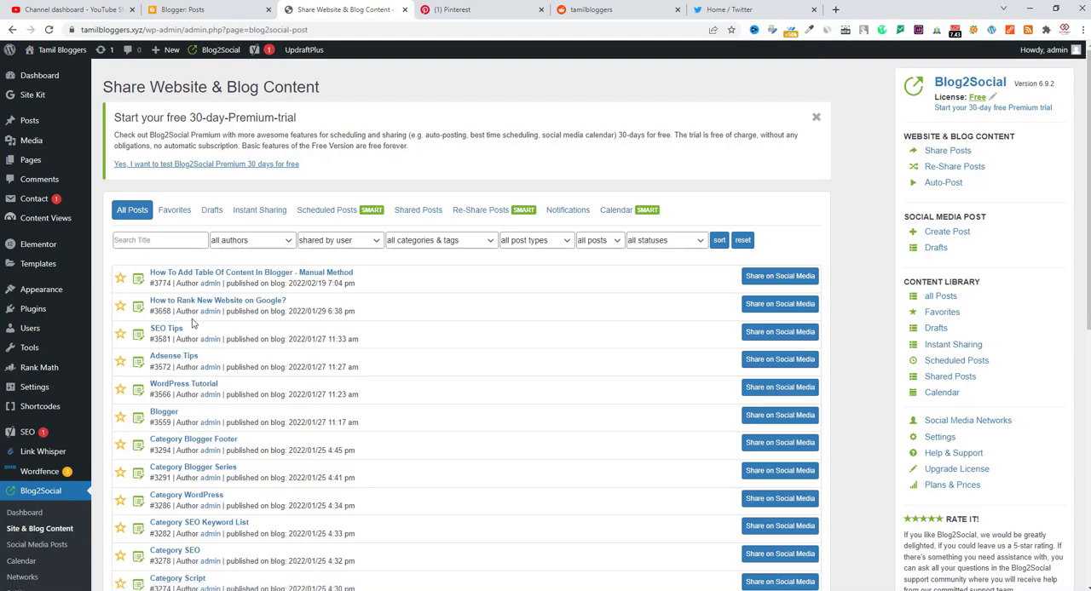
pyautogui.scroll(-1, 189, 298)
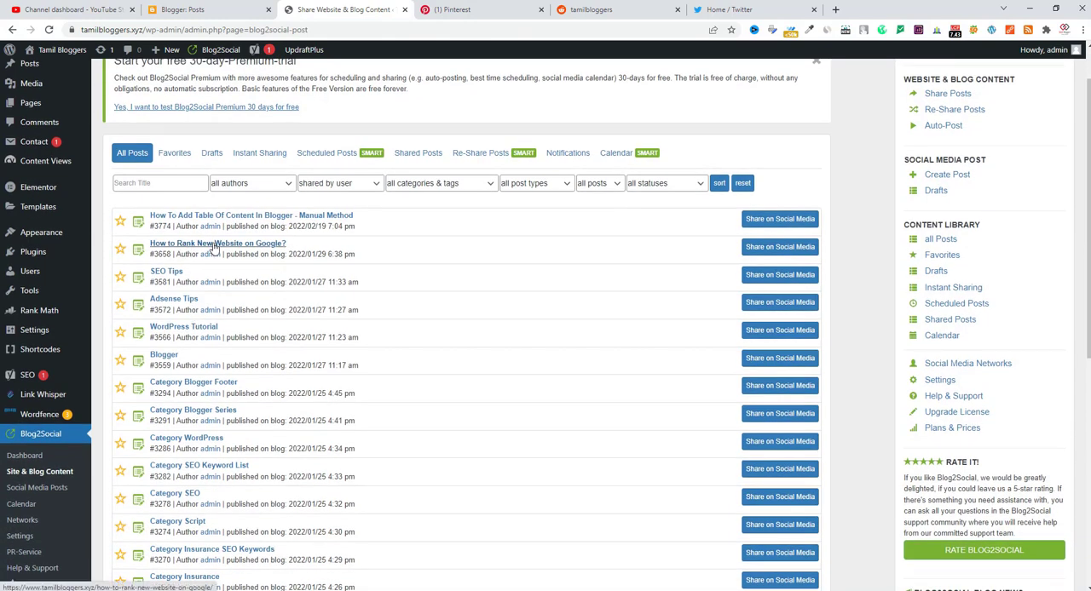
pyautogui.click(767, 249)
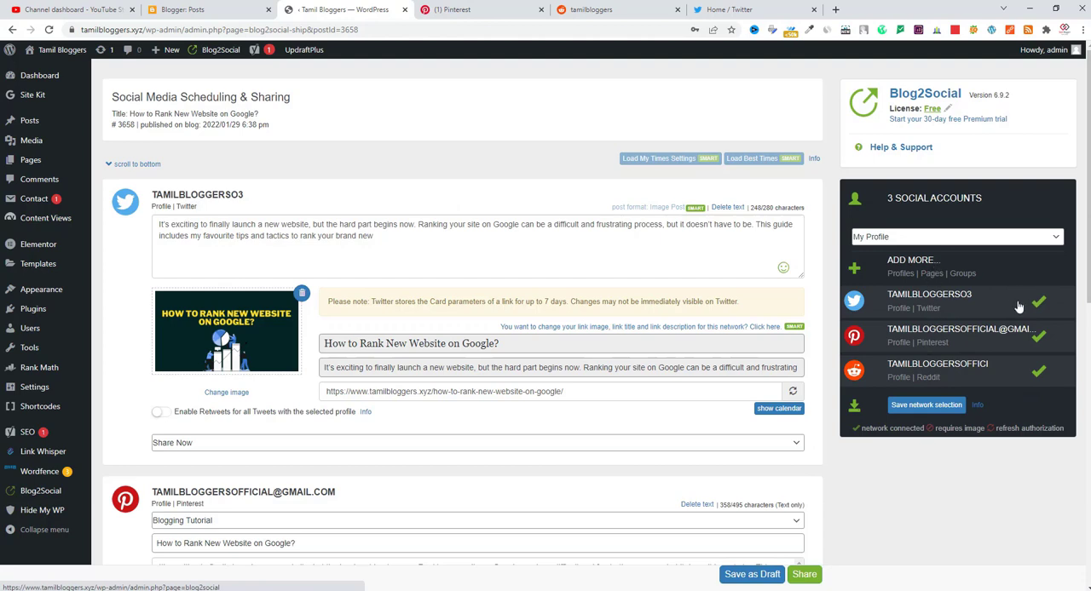
# Save the network selection of Twitter, Pinterest and Reddit, then review the "How to Rank New Website on Google?" post texts and share them immediately
pyautogui.click(926, 406)
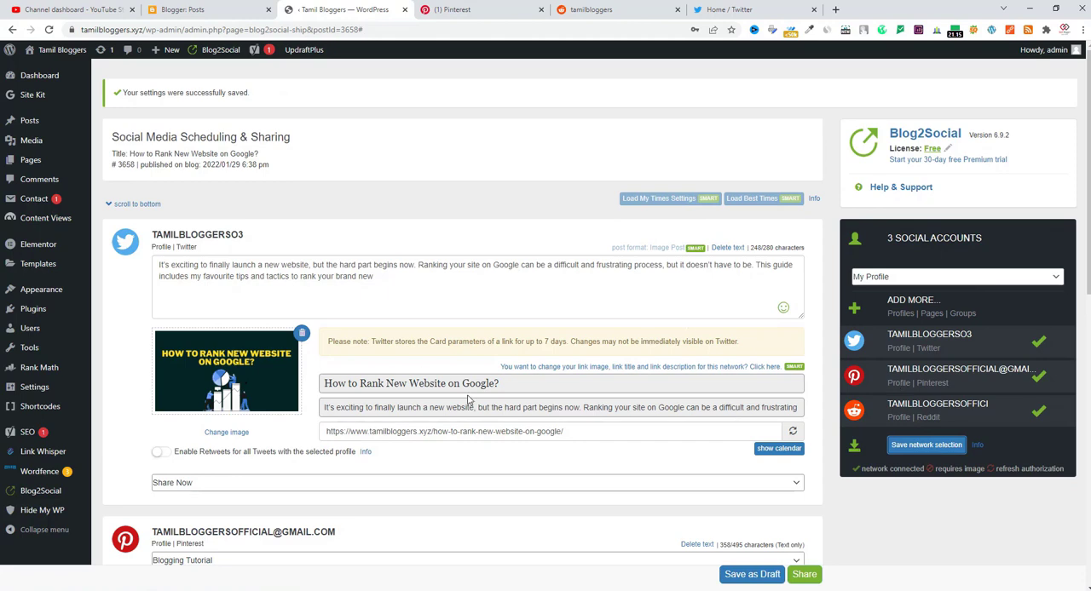
pyautogui.scroll(-2, 211, 198)
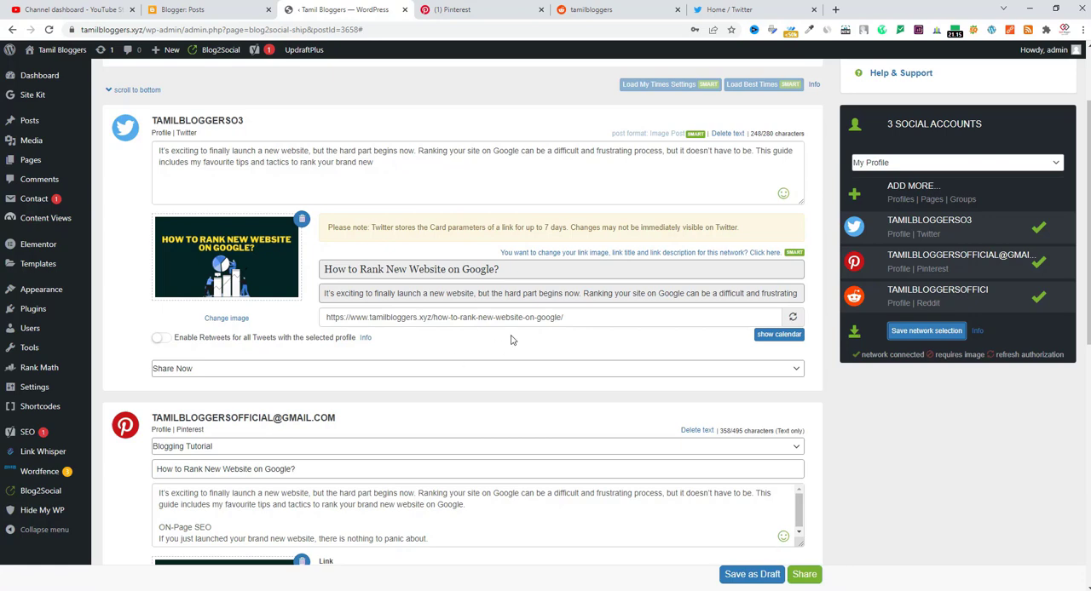
pyautogui.scroll(-1, 511, 340)
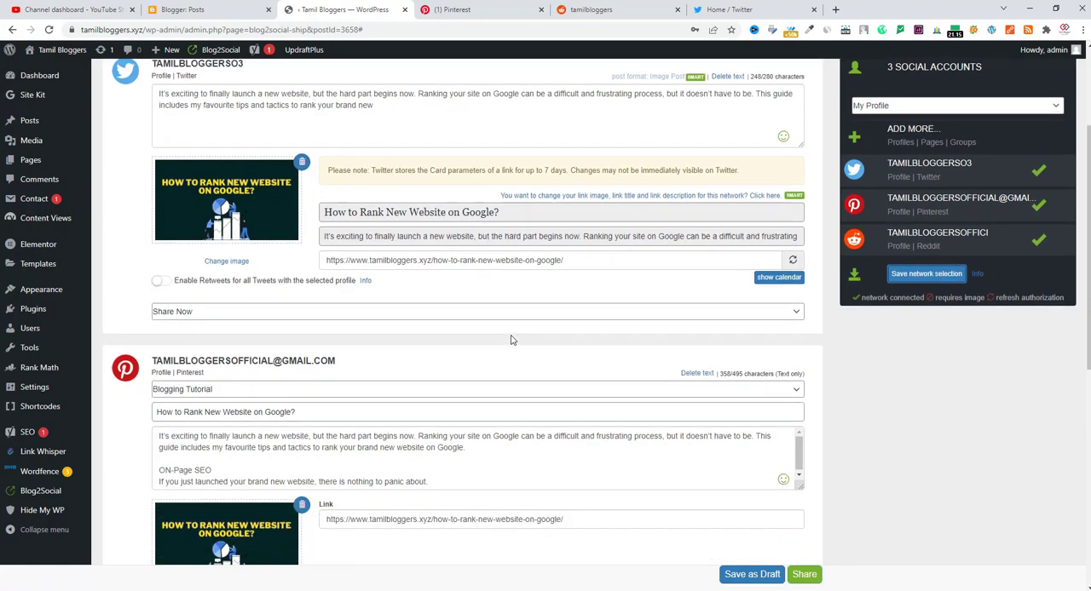
pyautogui.scroll(-2, 511, 340)
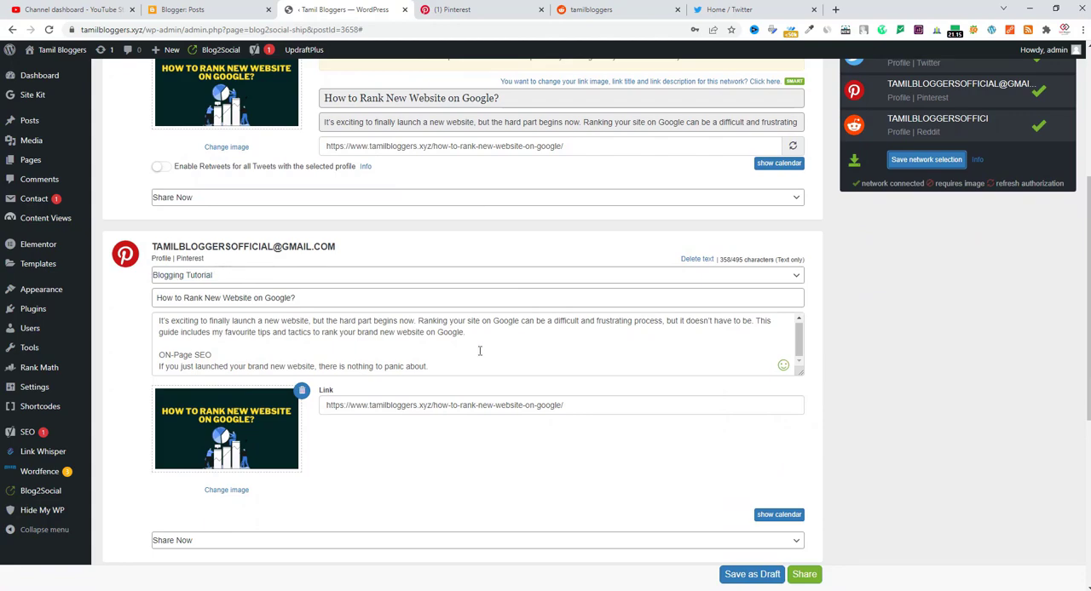
pyautogui.scroll(-6, 495, 363)
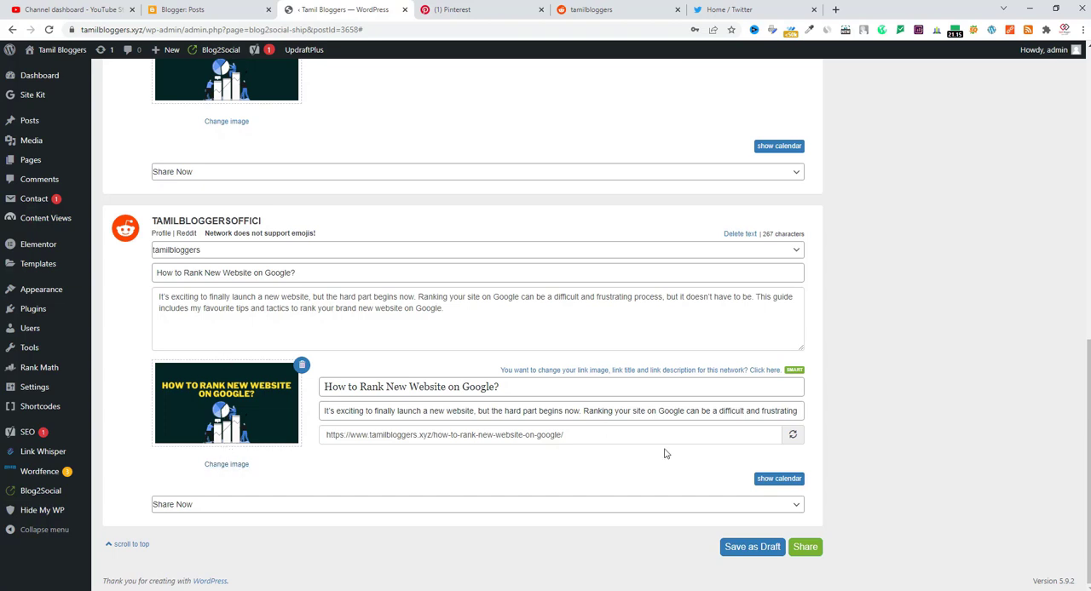
pyautogui.scroll(5, 584, 367)
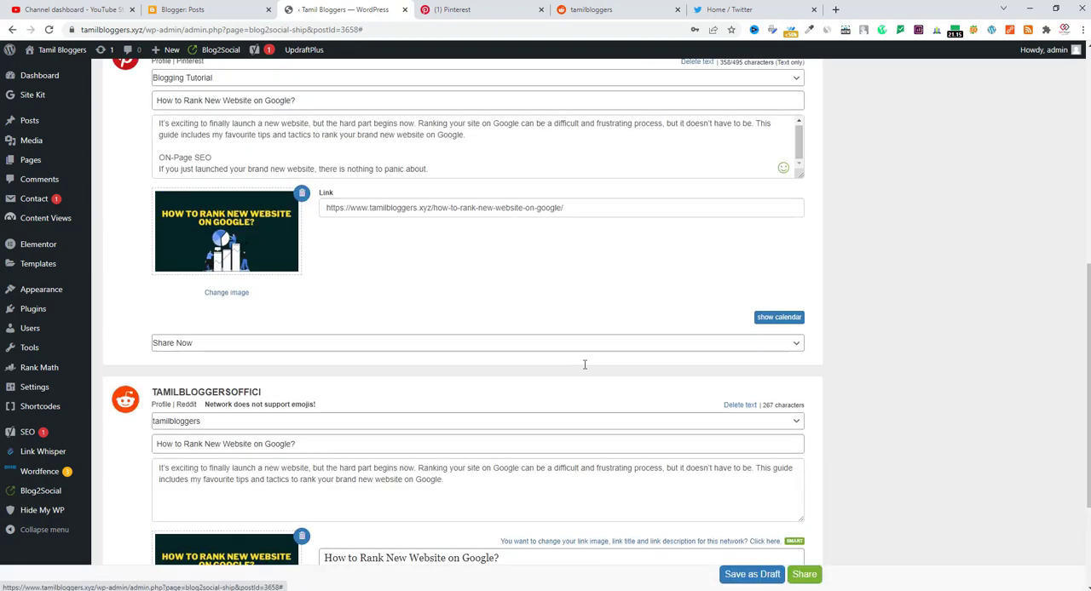
pyautogui.click(803, 575)
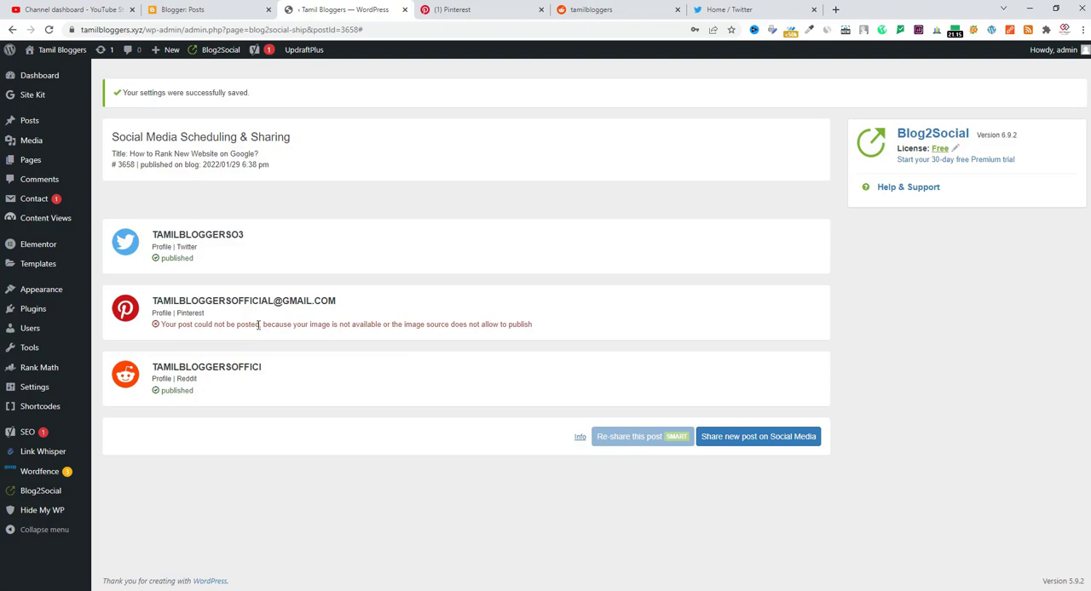
# Choose the post "7 Blogging Mistakes To Avoid As A New Blogger" and share it immediately to Twitter, Pinterest and Reddit
pyautogui.click(731, 438)
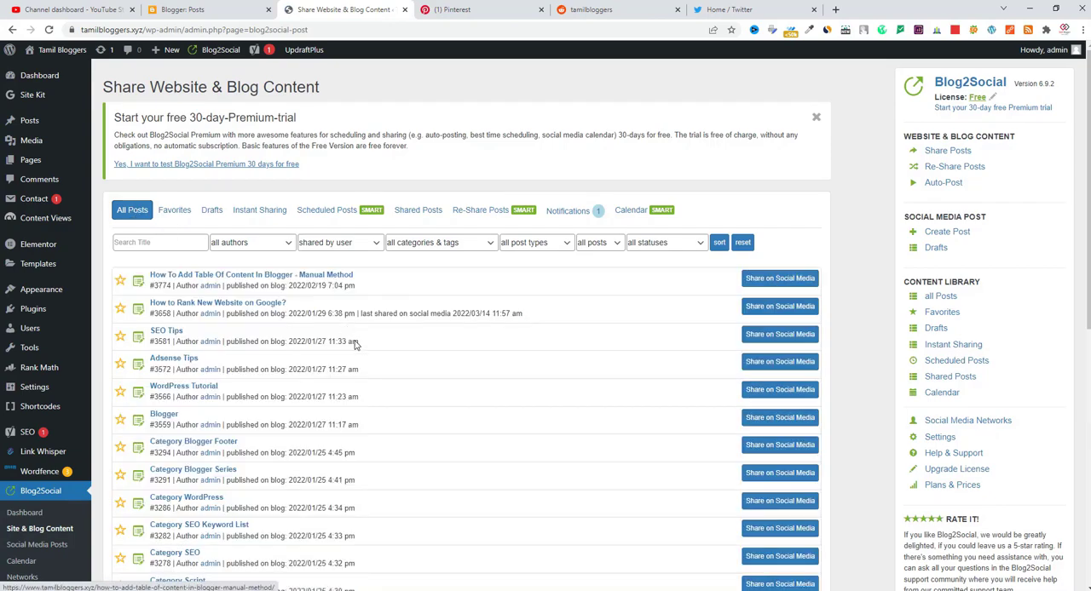
pyautogui.scroll(-6, 471, 416)
pyautogui.scroll(-1, 471, 416)
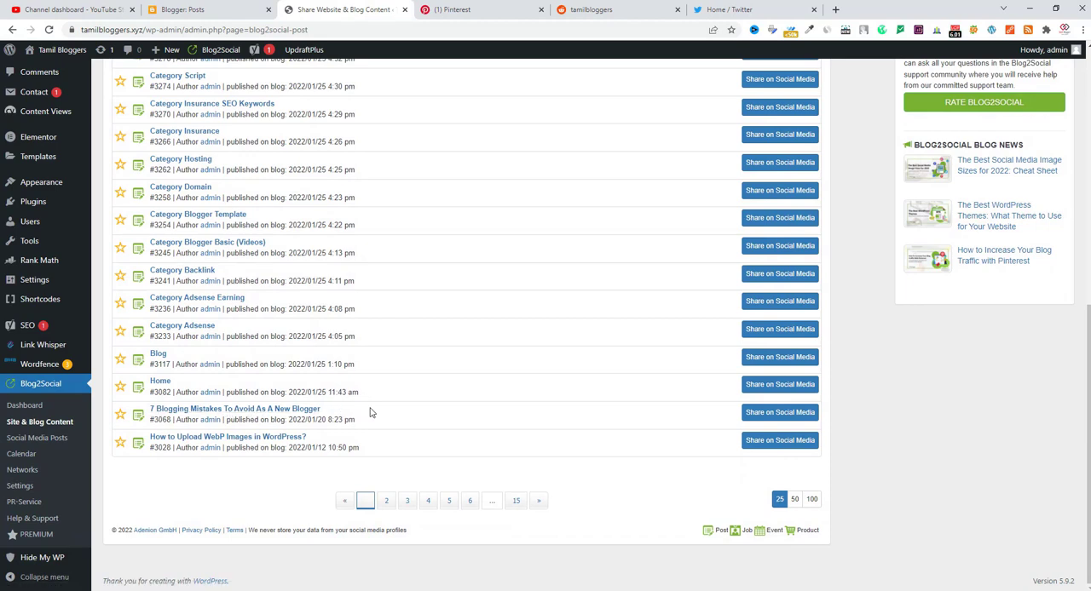
pyautogui.click(775, 414)
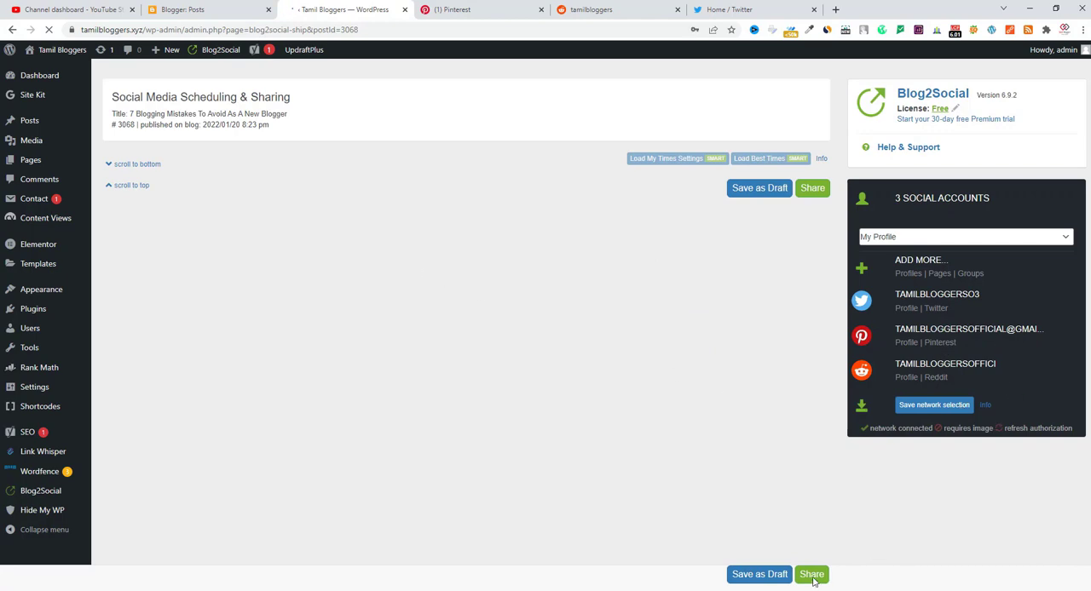
pyautogui.scroll(-4, 606, 419)
pyautogui.scroll(1, 929, 244)
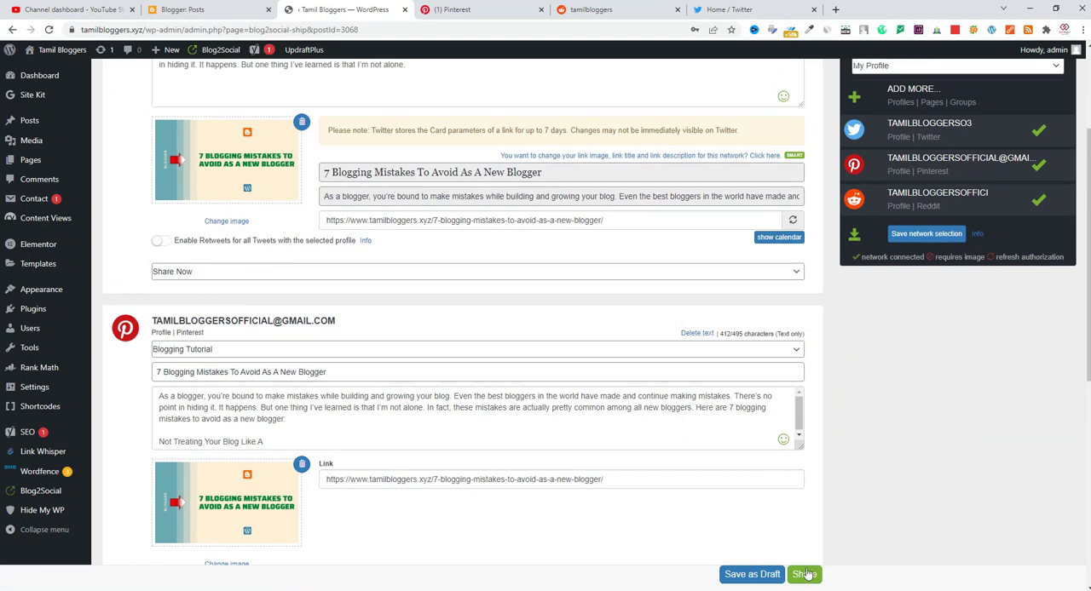
pyautogui.click(805, 574)
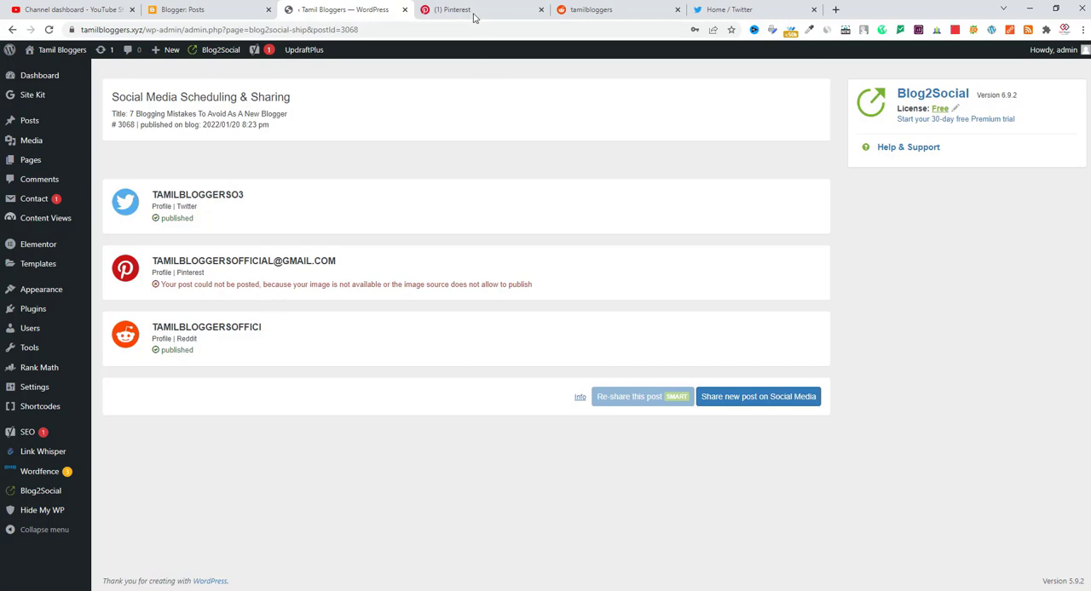
# Switch to Reddit, reload the r/tamilbloggers community, and approve the posts "How to Rank New Website on Google?" and "7 Blogging Mistakes To Avoid As A New Blogger"
pyautogui.click(597, 9)
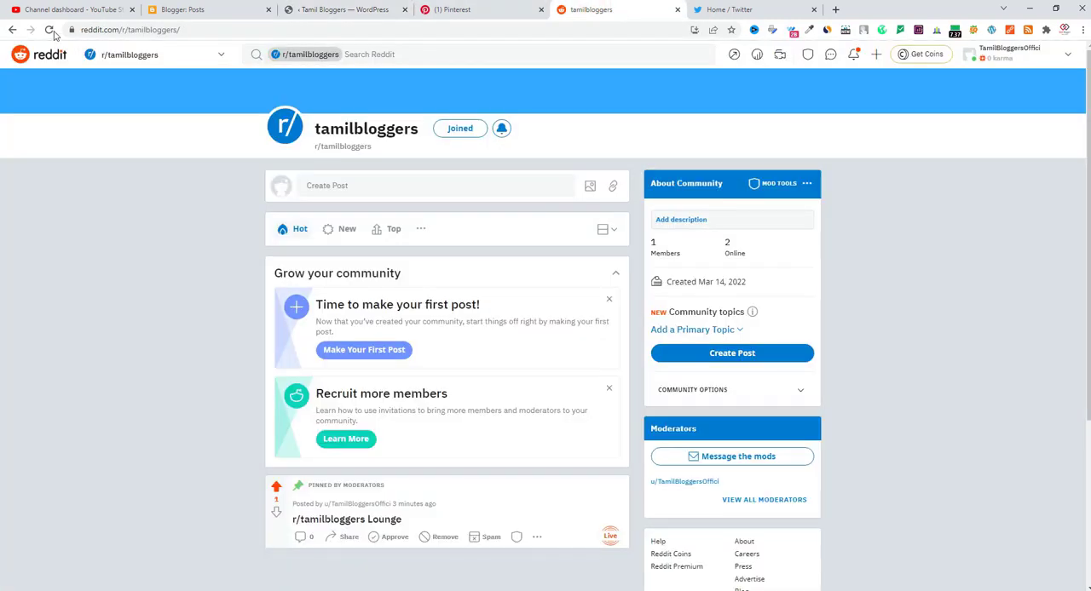
pyautogui.click(50, 30)
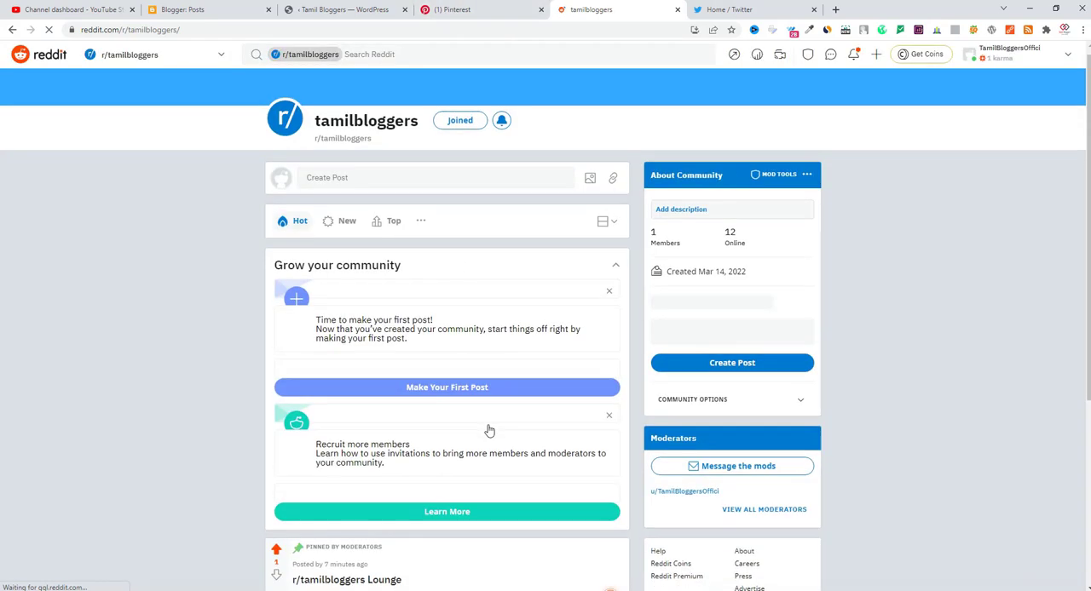
pyautogui.scroll(-5, 488, 430)
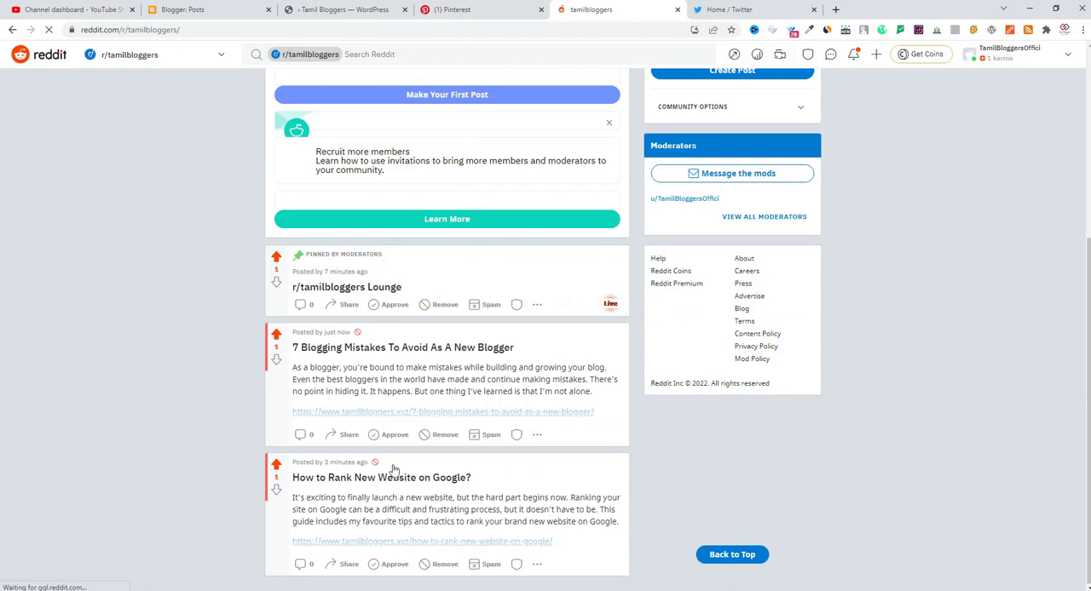
pyautogui.click(394, 567)
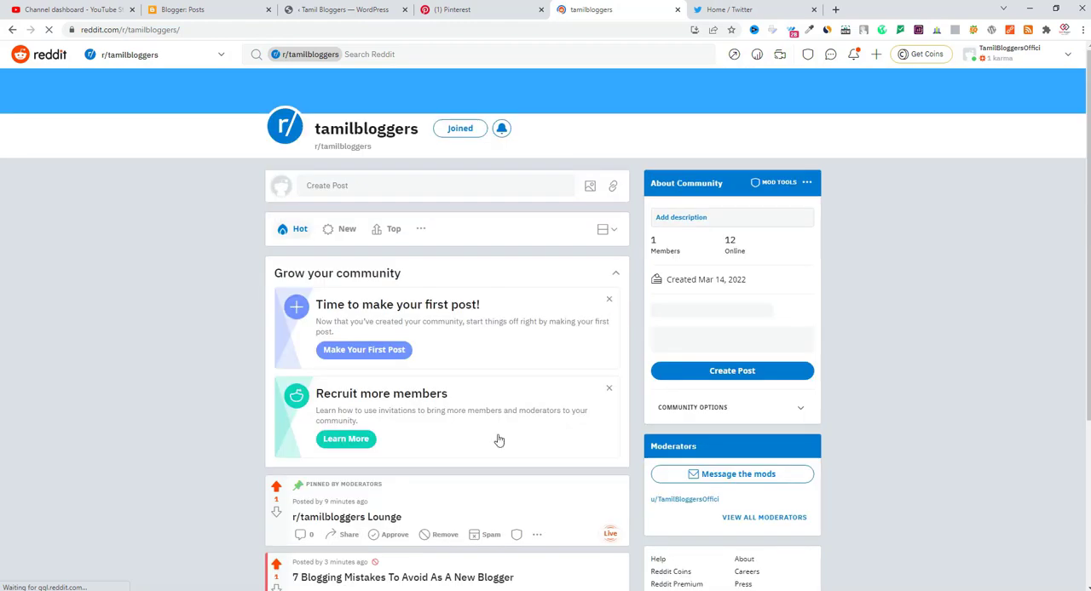
pyautogui.scroll(-3, 400, 546)
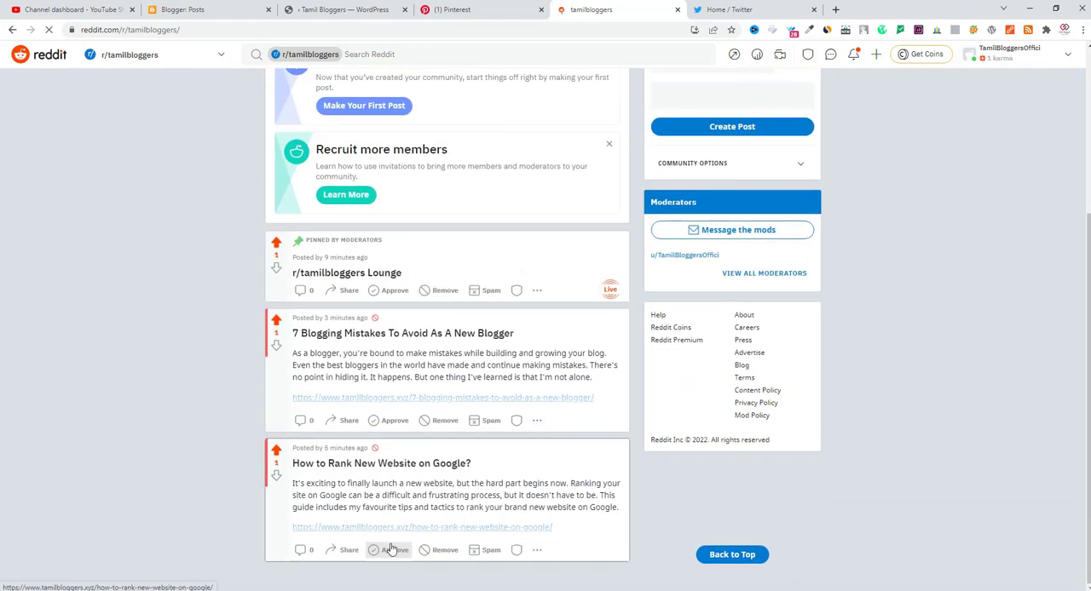
pyautogui.click(396, 420)
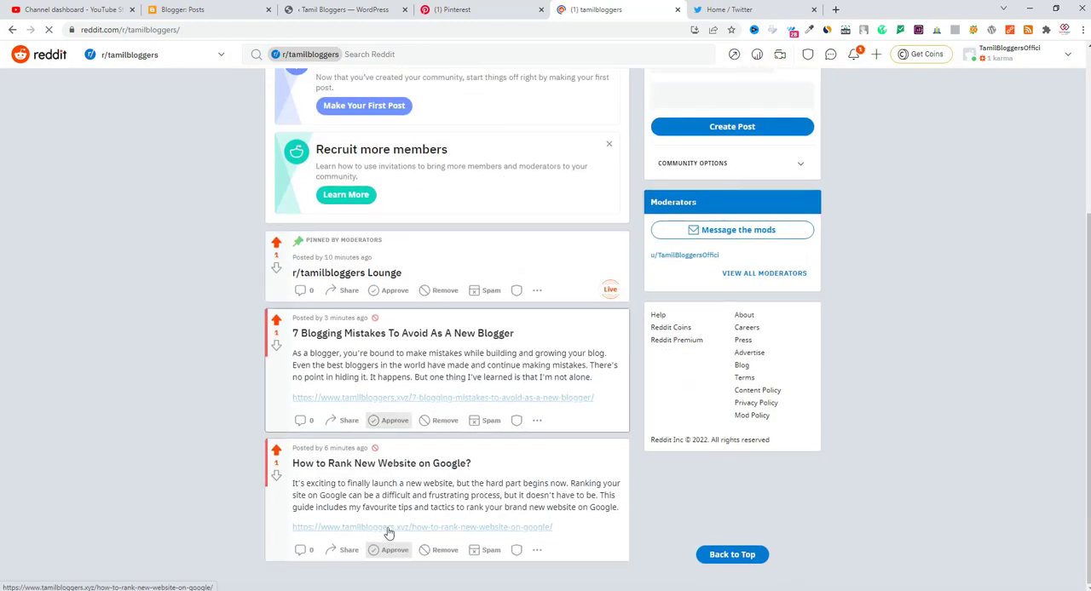
pyautogui.click(387, 551)
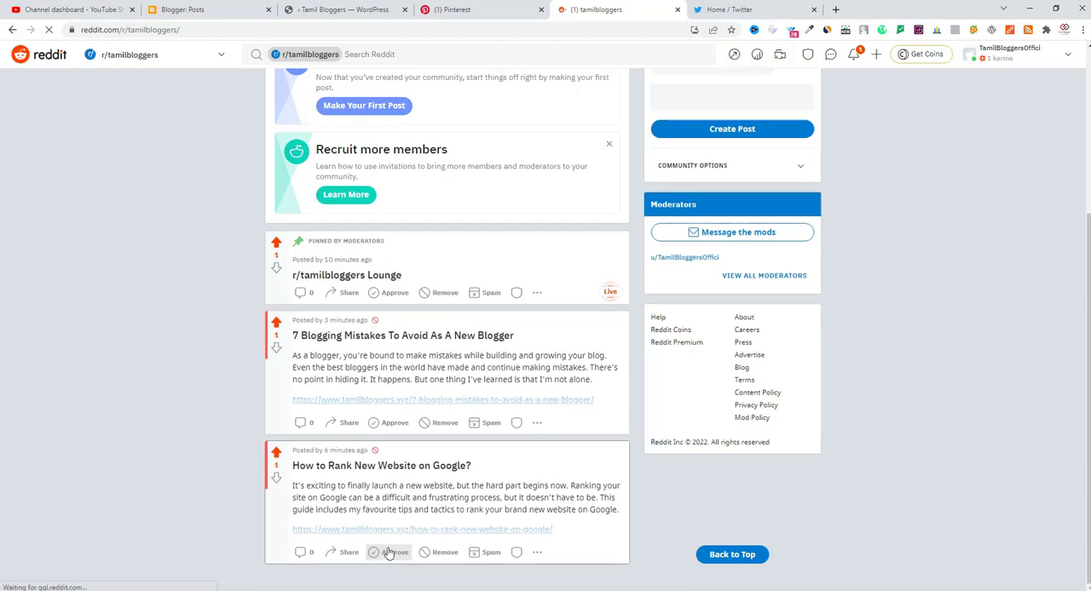
pyautogui.click(388, 552)
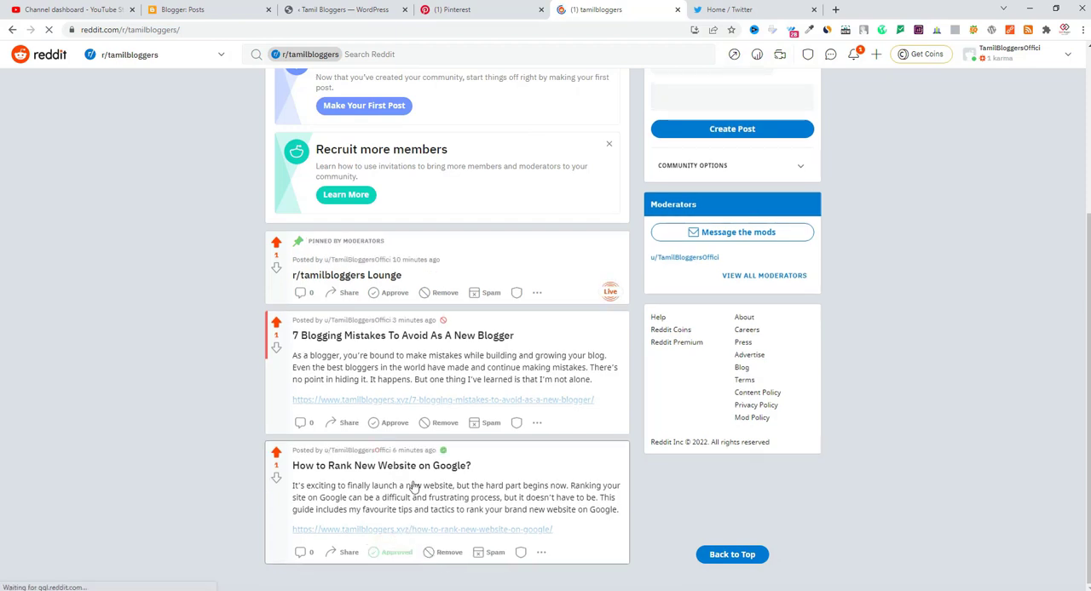
pyautogui.click(394, 424)
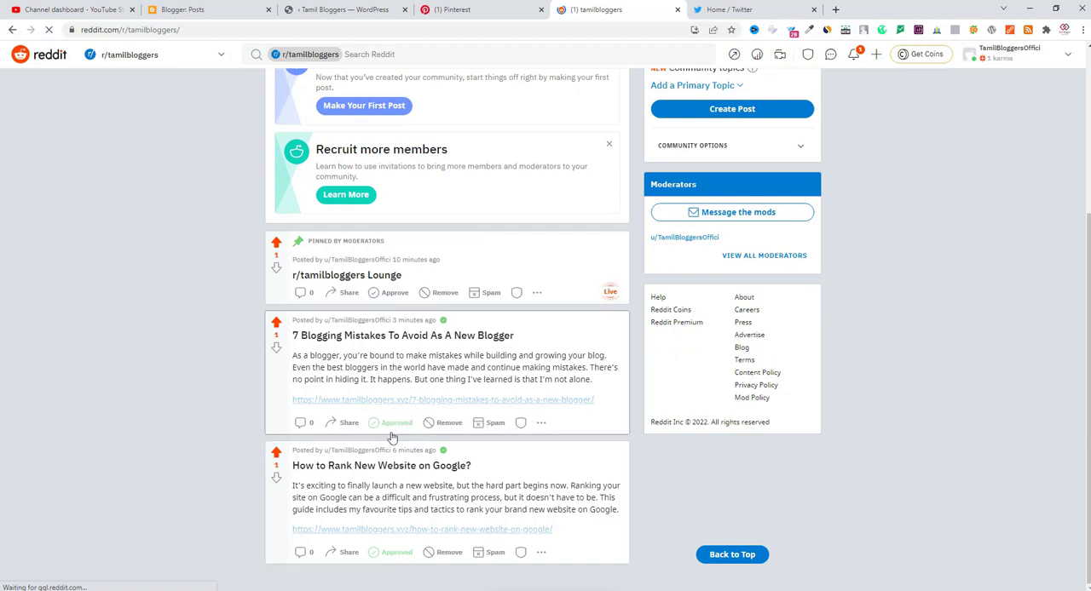
# Switch to Twitter, open the account's own profile, and examine the tweets shared from the two blog posts
pyautogui.click(729, 9)
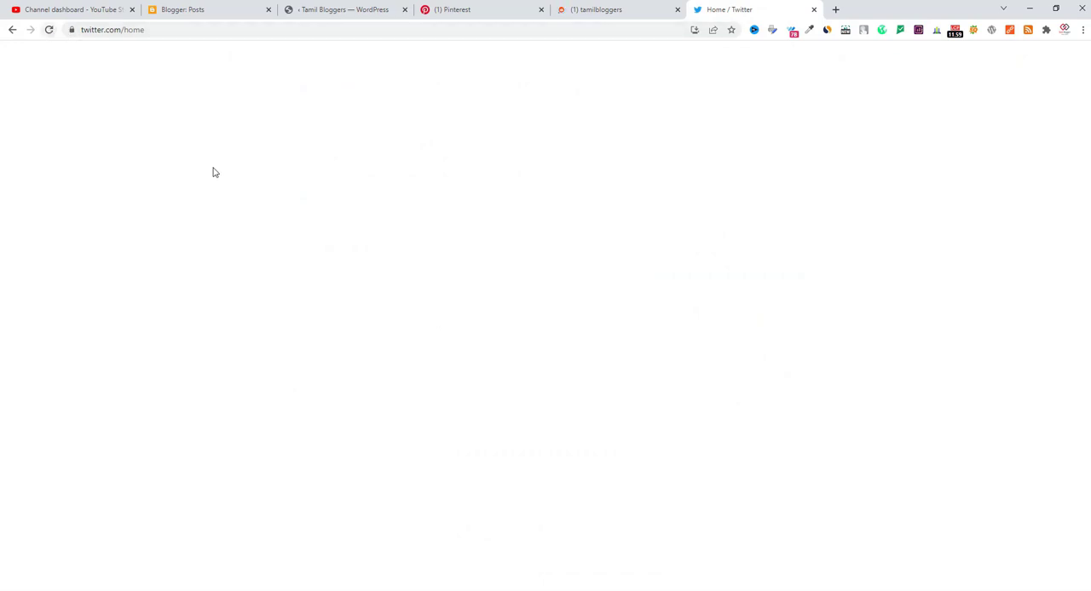
pyautogui.click(361, 91)
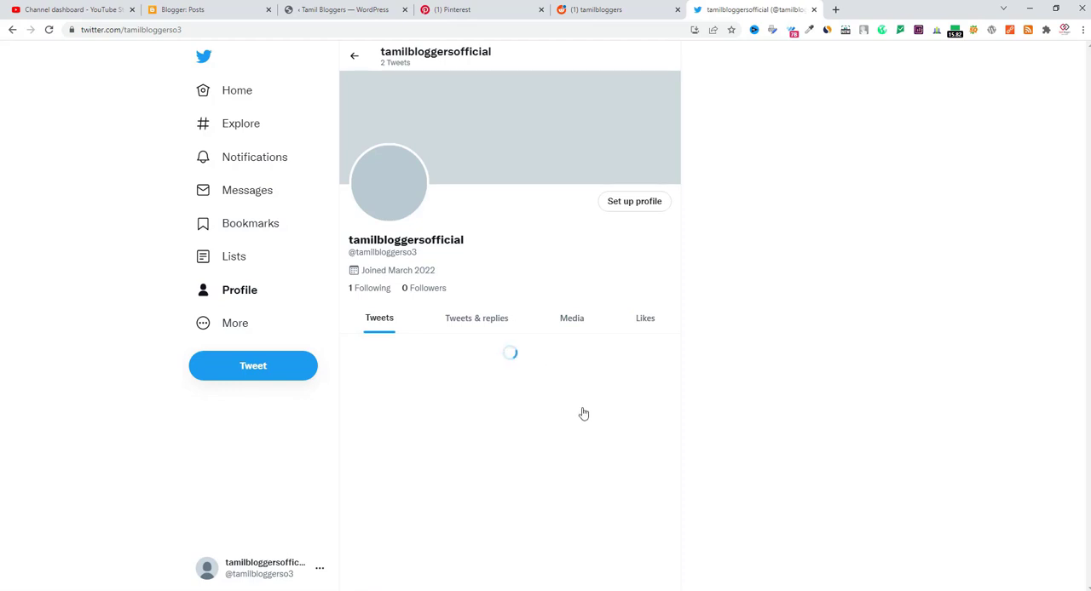
pyautogui.scroll(-2, 514, 400)
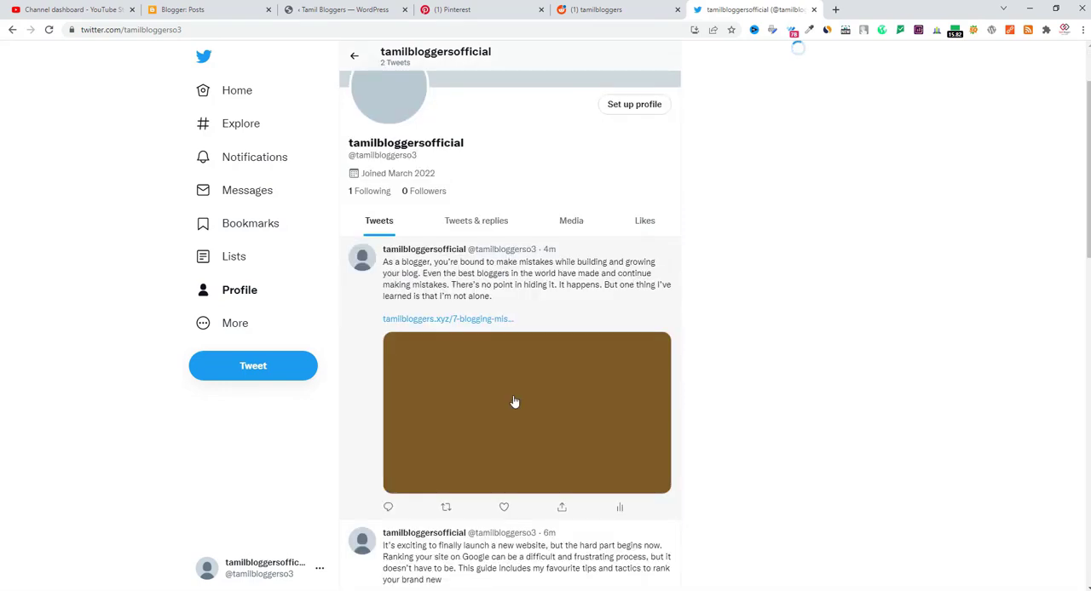
pyautogui.scroll(-3, 537, 431)
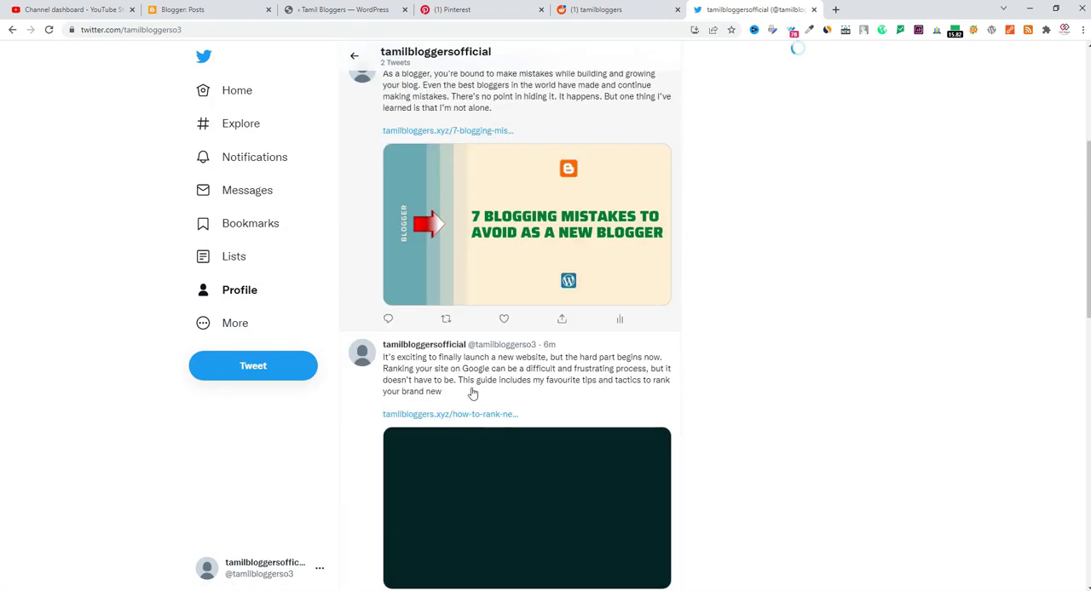
pyautogui.scroll(2, 528, 358)
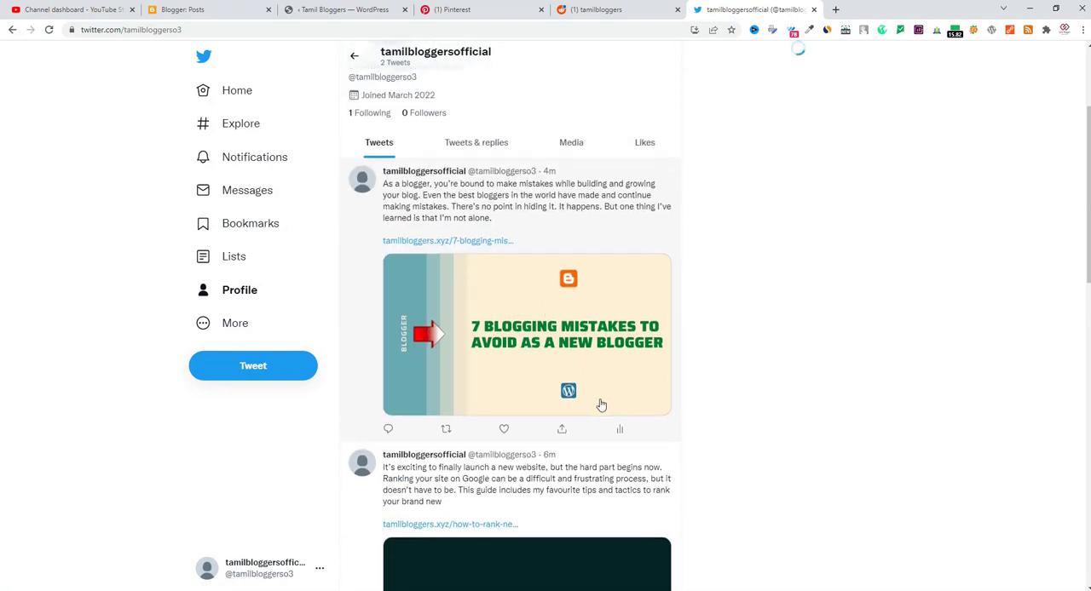
pyautogui.scroll(-5, 600, 404)
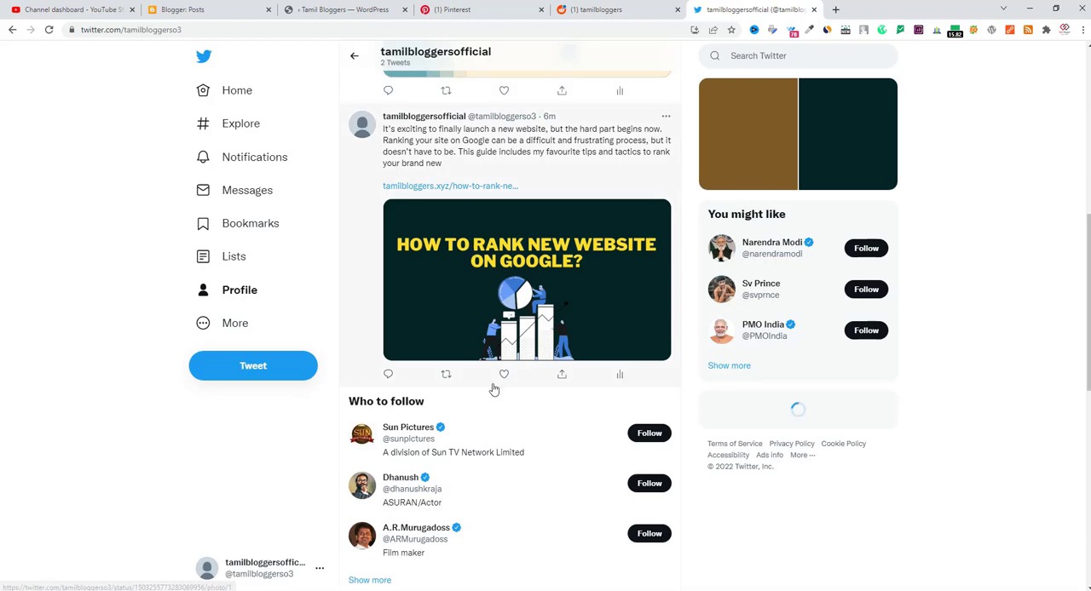
pyautogui.scroll(3, 493, 389)
pyautogui.scroll(3, 493, 389)
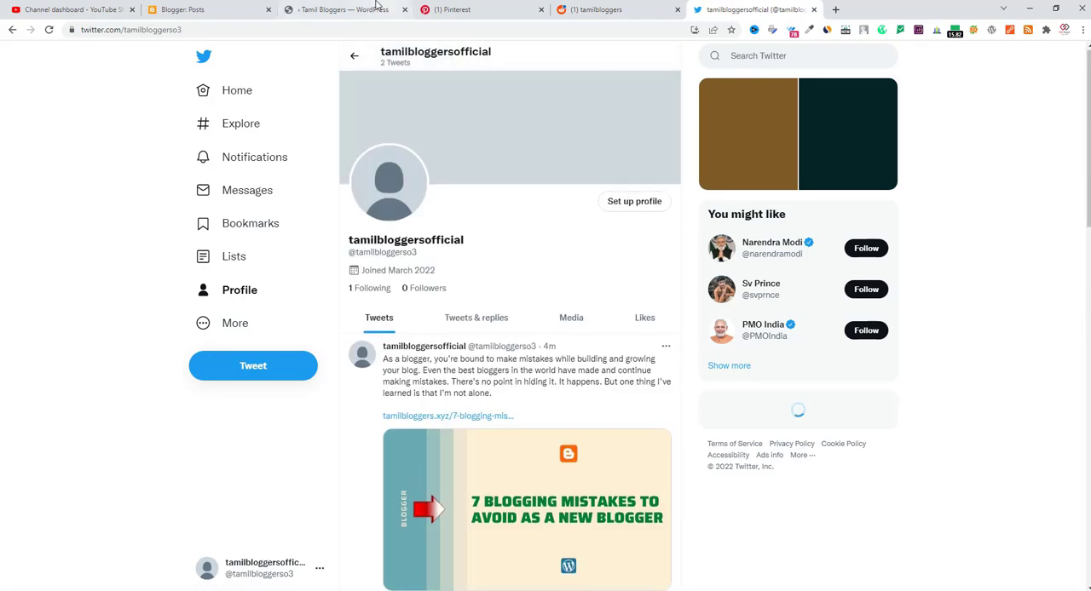
# Check the blogging-tutorial board on Pinterest against the Blog2Social sharing results for "7 Blogging Mistakes To Avoid As A New Blogger" in WordPress
pyautogui.click(447, 10)
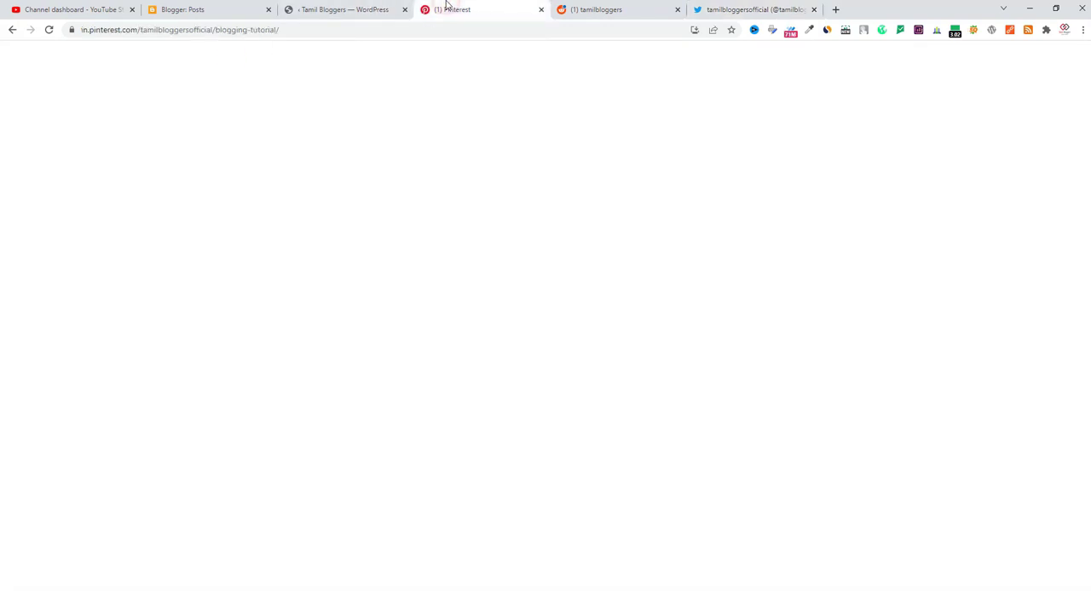
pyautogui.click(371, 10)
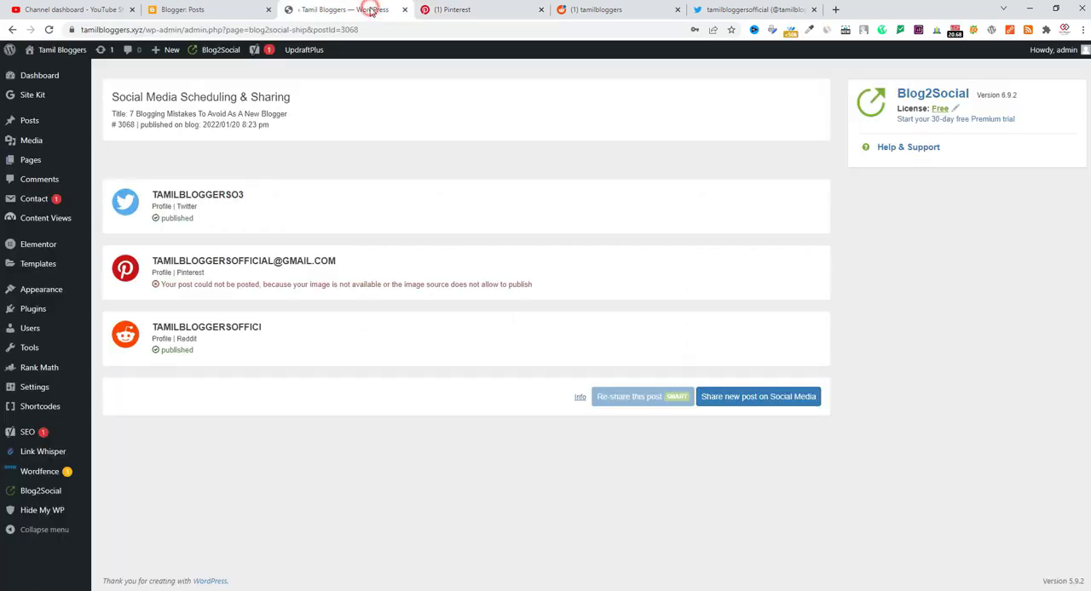
pyautogui.click(471, 9)
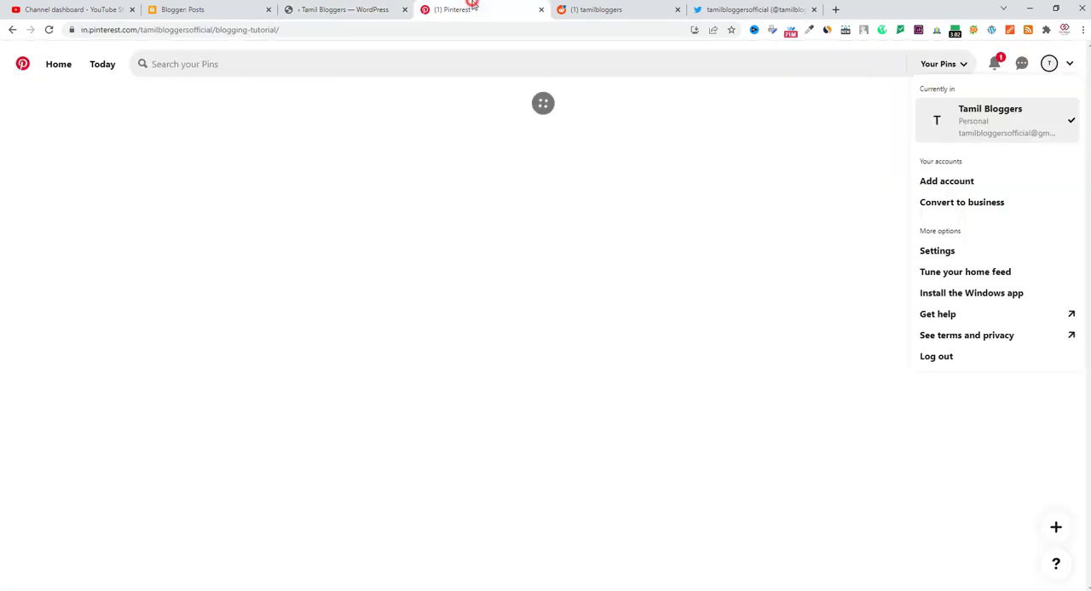
pyautogui.click(319, 11)
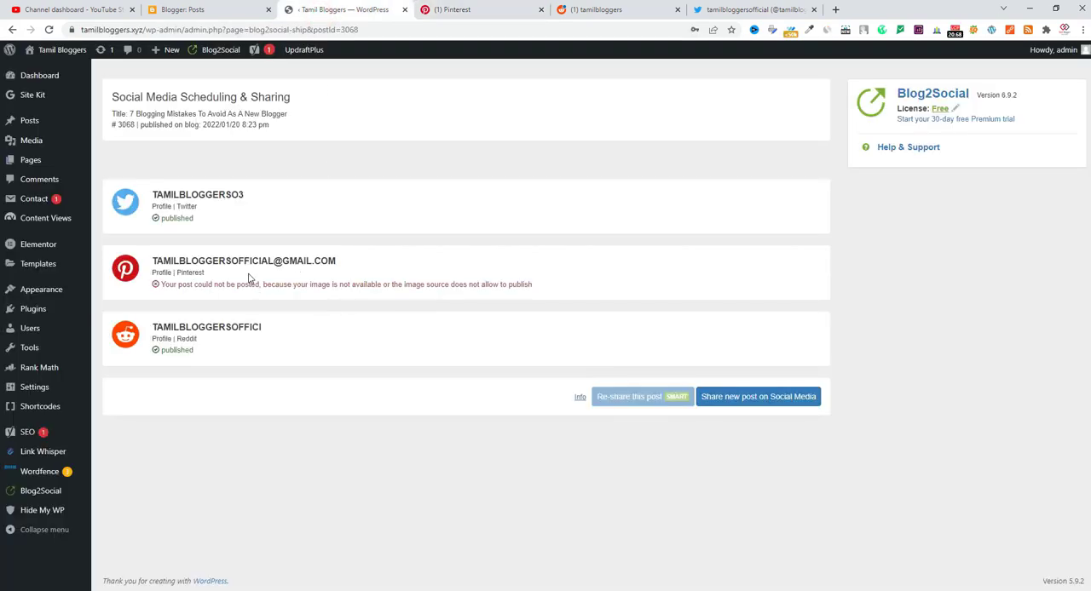